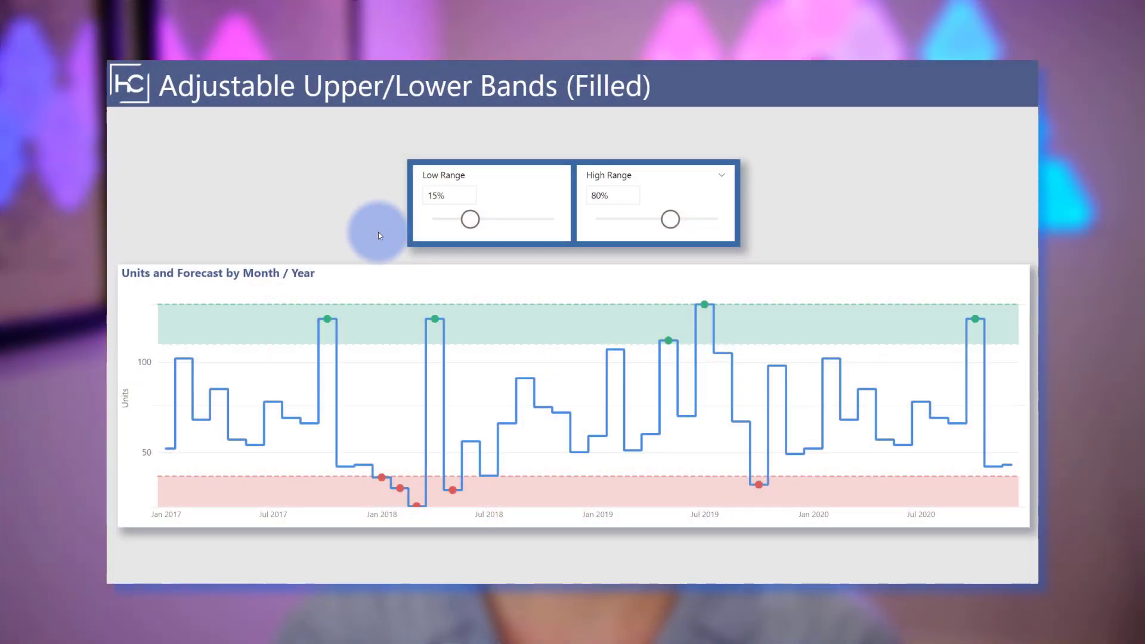
- Move the Low Range slider from 15% to 31% and the High Range slider from 80% to 68%
{"action": "left_click_drag", "start_coordinate": [470, 219], "coordinate": [508, 219]}
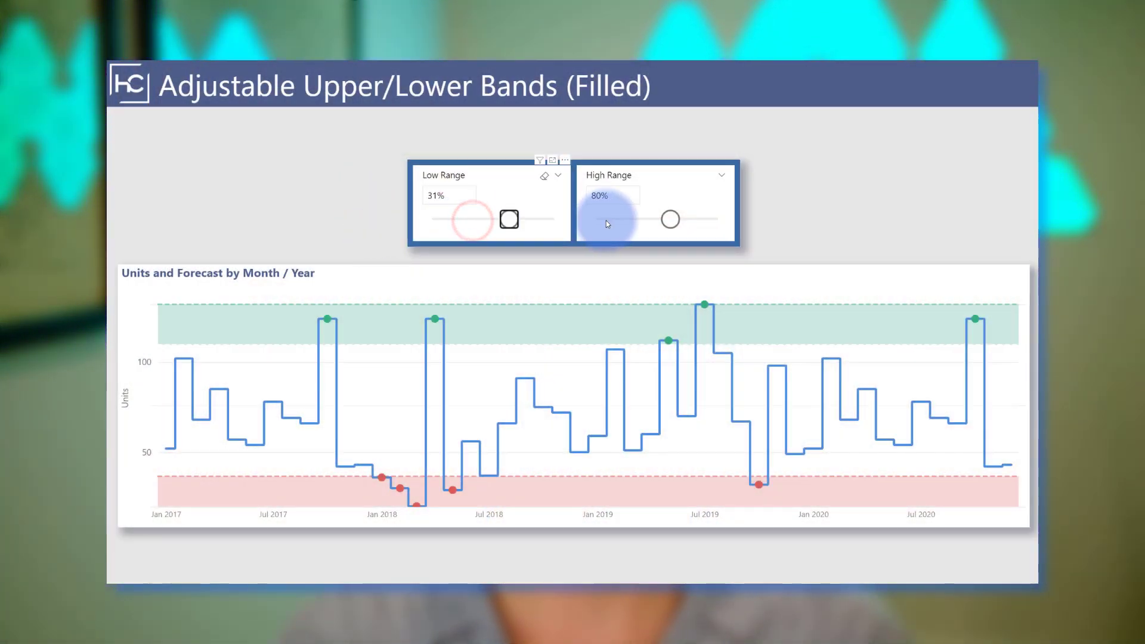
{"action": "left_click_drag", "start_coordinate": [670, 219], "coordinate": [641, 219]}
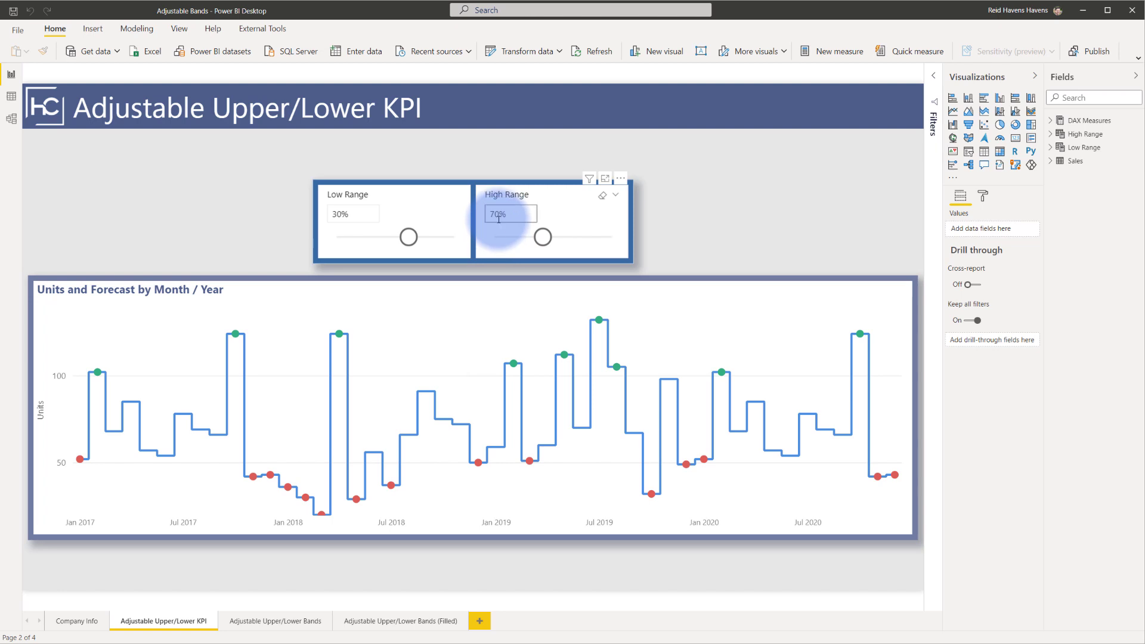
- On the KPI page, bring High Range down to 50% and Low Range from 30% to 15%
{"action": "left_click_drag", "start_coordinate": [542, 236], "coordinate": [565, 239]}
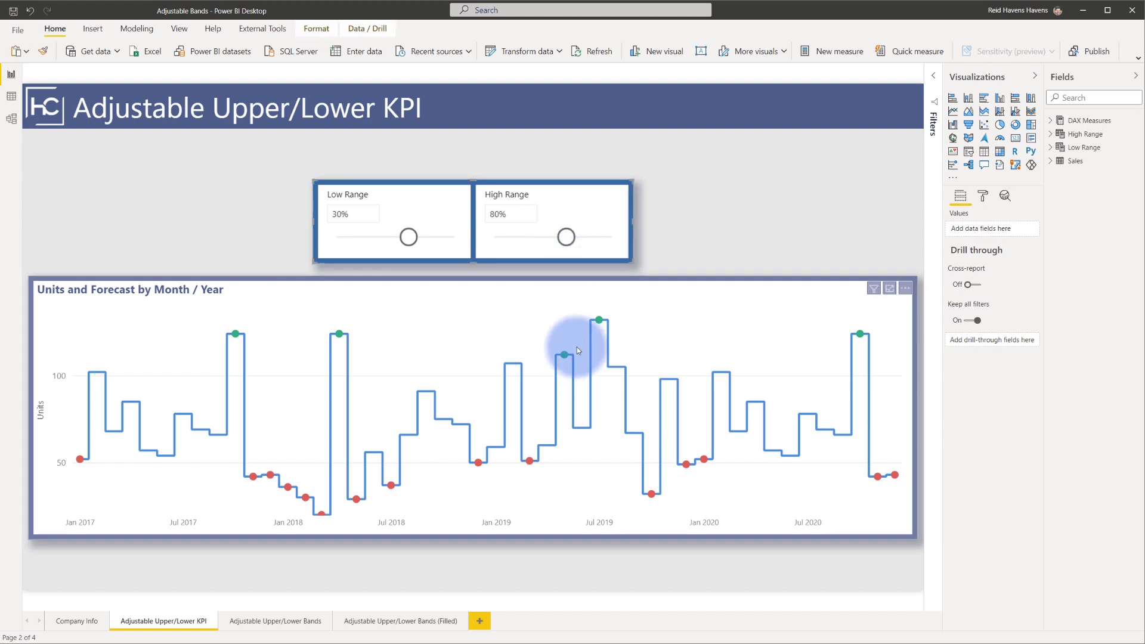
{"action": "left_click_drag", "start_coordinate": [565, 236], "coordinate": [492, 239]}
{"action": "left_click", "coordinate": [373, 232]}
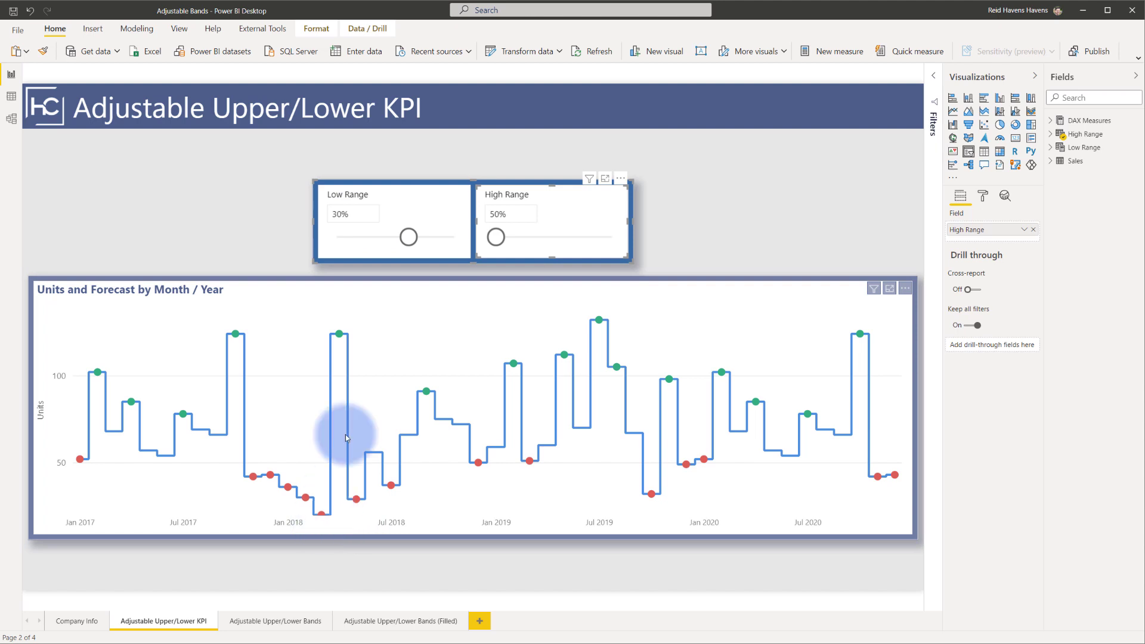
{"action": "left_click_drag", "start_coordinate": [411, 244], "coordinate": [378, 238]}
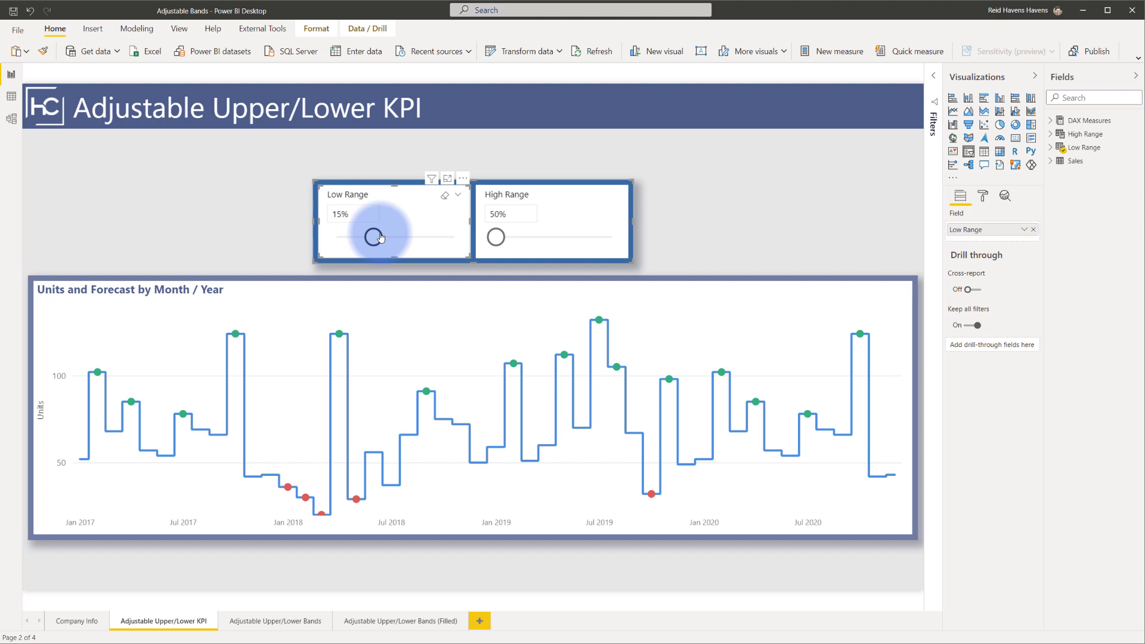
- On the Adjustable Upper/Lower Bands page, raise Low Range from 22% to 34%
{"action": "left_click", "coordinate": [288, 626]}
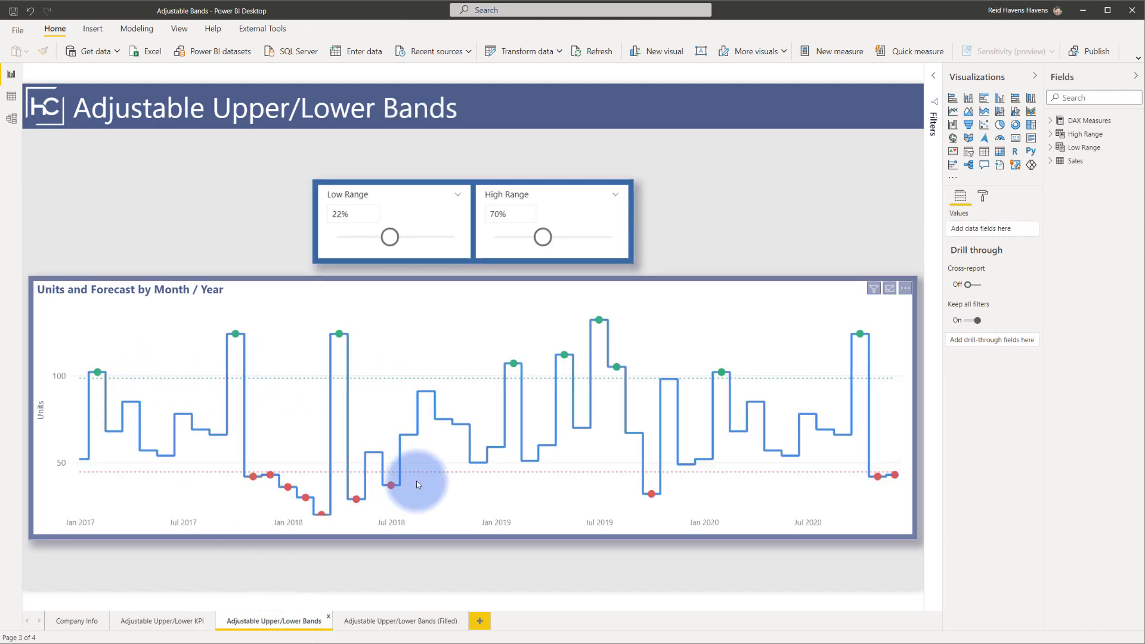
{"action": "left_click_drag", "start_coordinate": [392, 247], "coordinate": [421, 238]}
{"action": "left_click", "coordinate": [398, 437]}
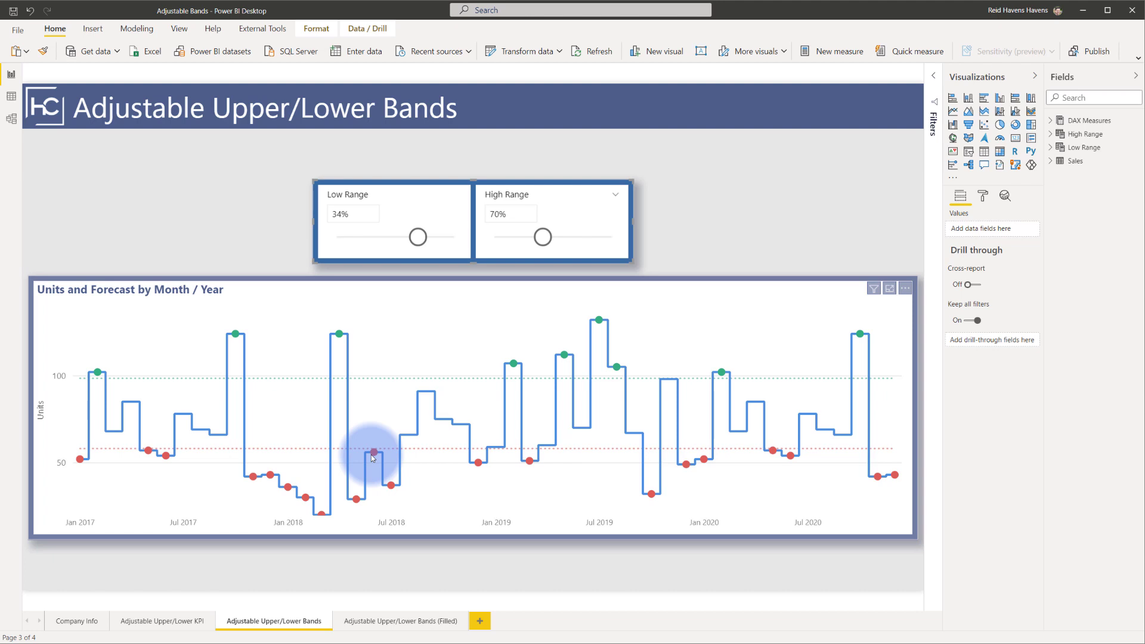
- On the Filled bands page, set Low Range to 33% and High Range to 68%
{"action": "left_click", "coordinate": [383, 622]}
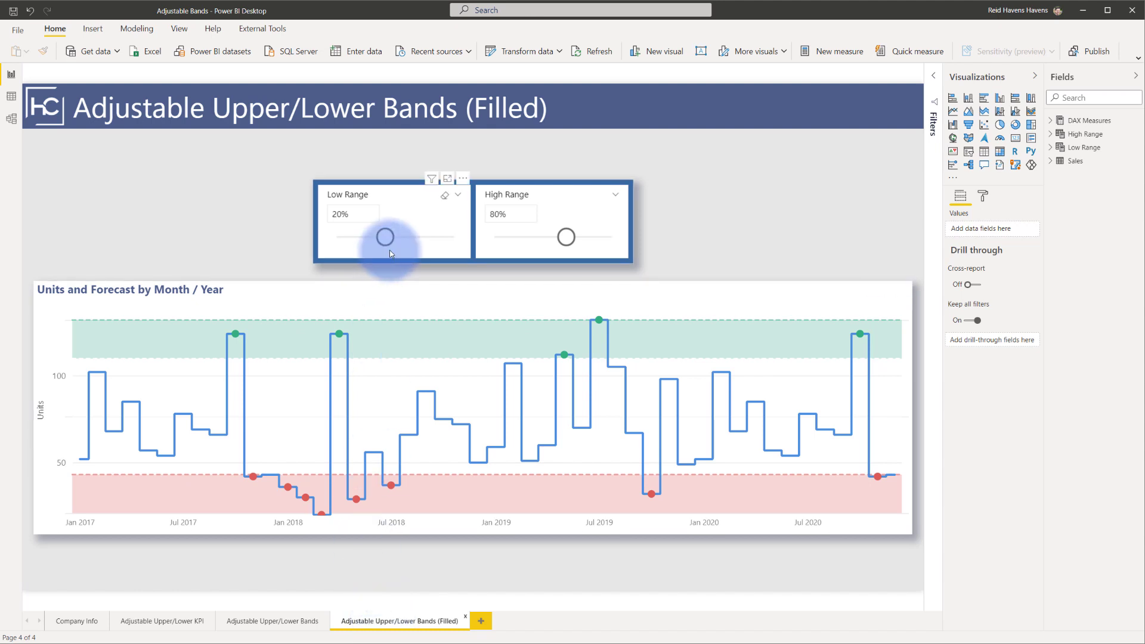
{"action": "left_click_drag", "start_coordinate": [383, 237], "coordinate": [421, 241]}
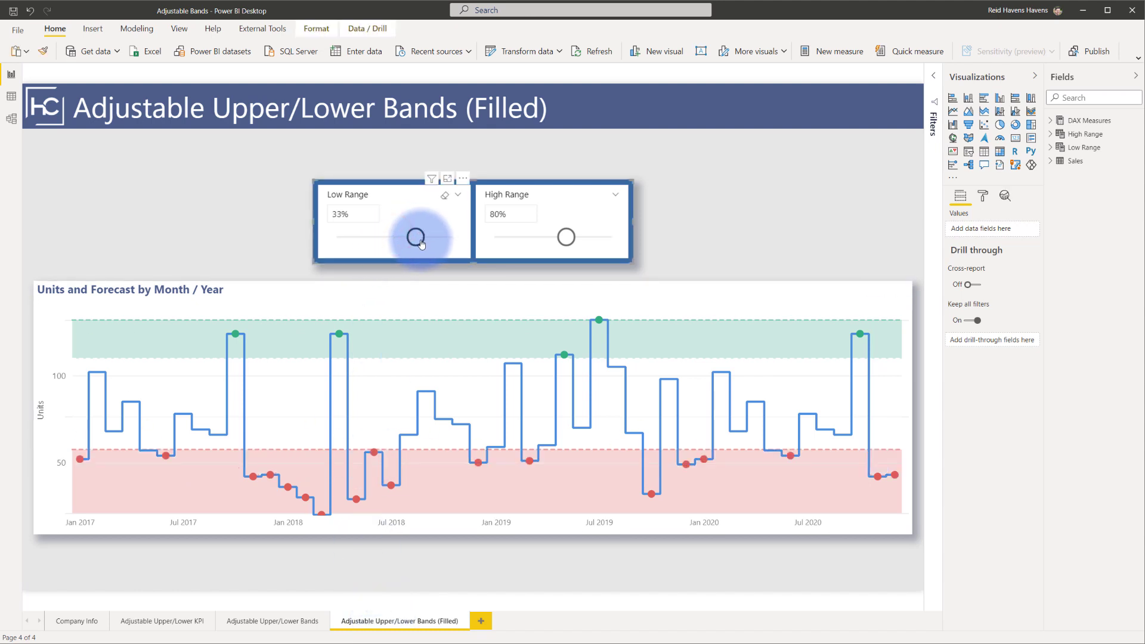
{"action": "left_click", "coordinate": [563, 237]}
{"action": "left_click_drag", "start_coordinate": [563, 237], "coordinate": [538, 238]}
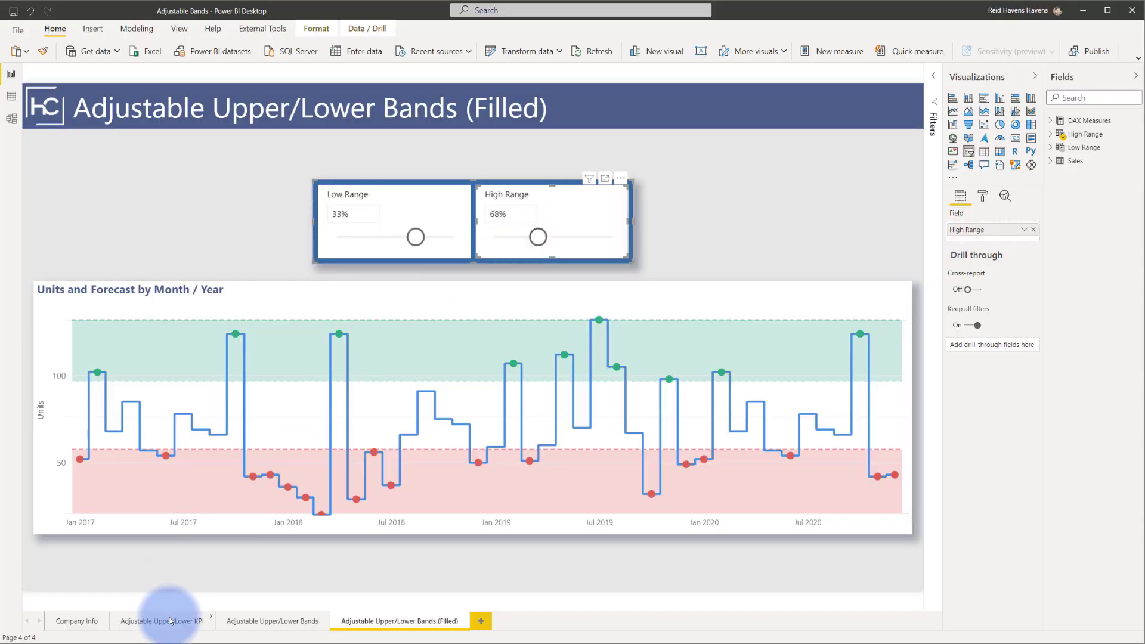
- Return to the KPI page and start a new what-if parameter from Modeling
{"action": "left_click", "coordinate": [170, 619]}
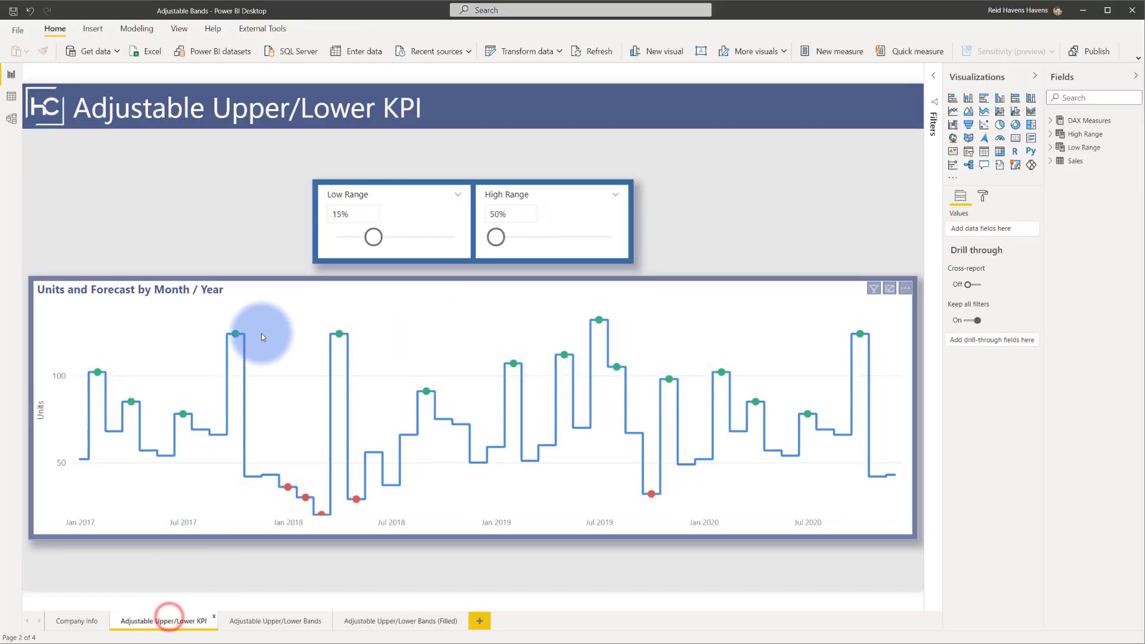
{"action": "left_click", "coordinate": [378, 195]}
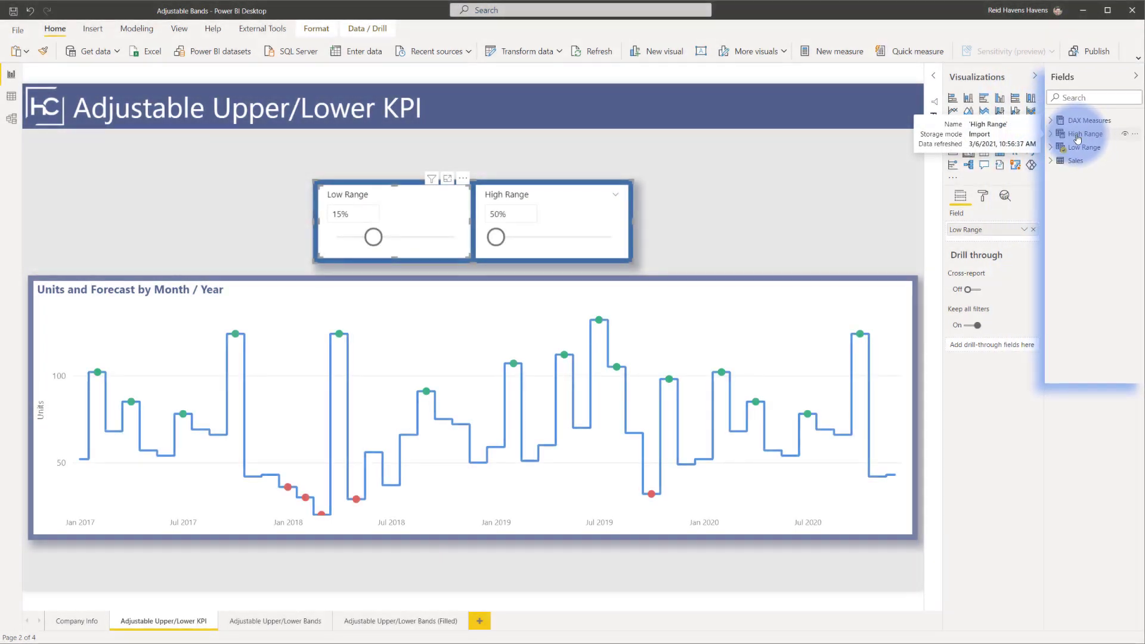
{"action": "left_click", "coordinate": [124, 31]}
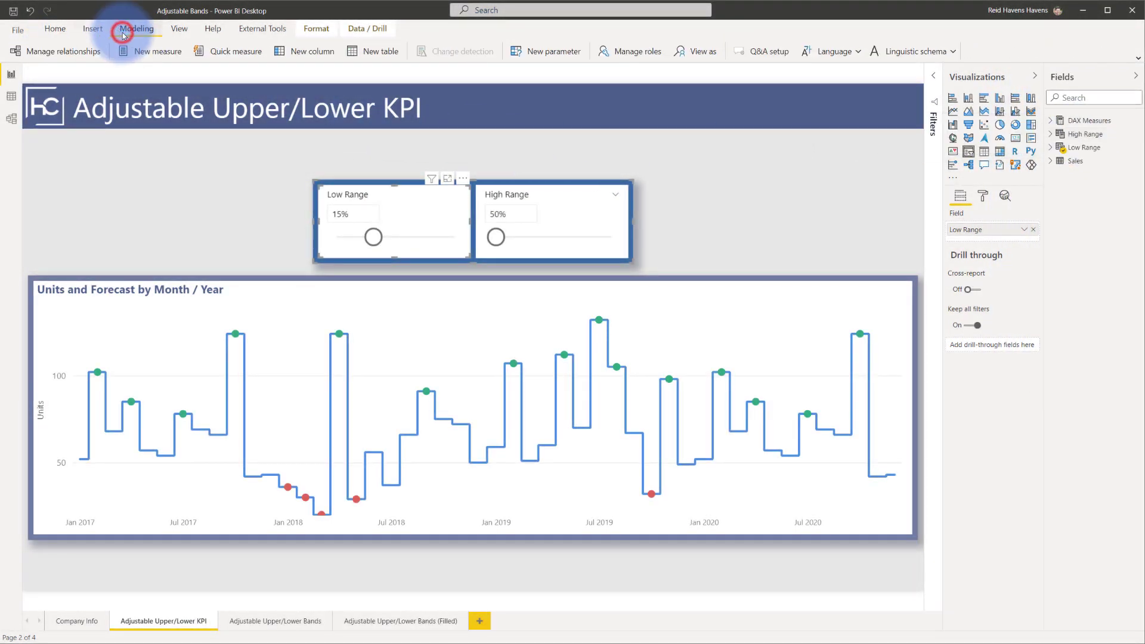
{"action": "left_click", "coordinate": [521, 53]}
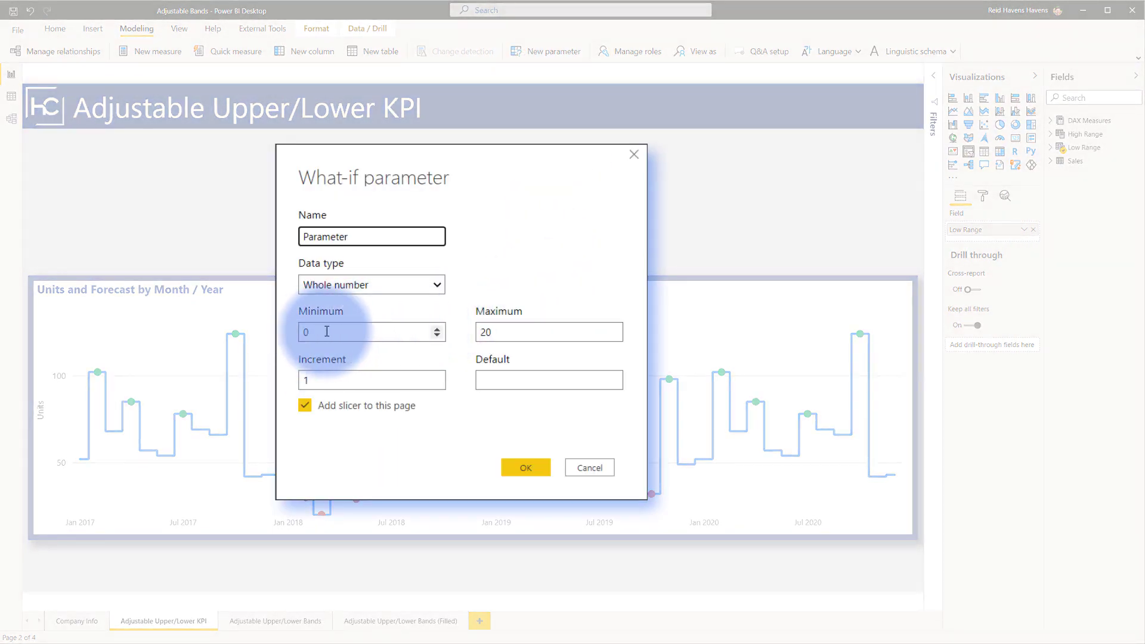
- Make the parameter a decimal number with maximum 0.50 and increment 0.01
{"action": "left_click", "coordinate": [411, 279]}
{"action": "left_click", "coordinate": [375, 316]}
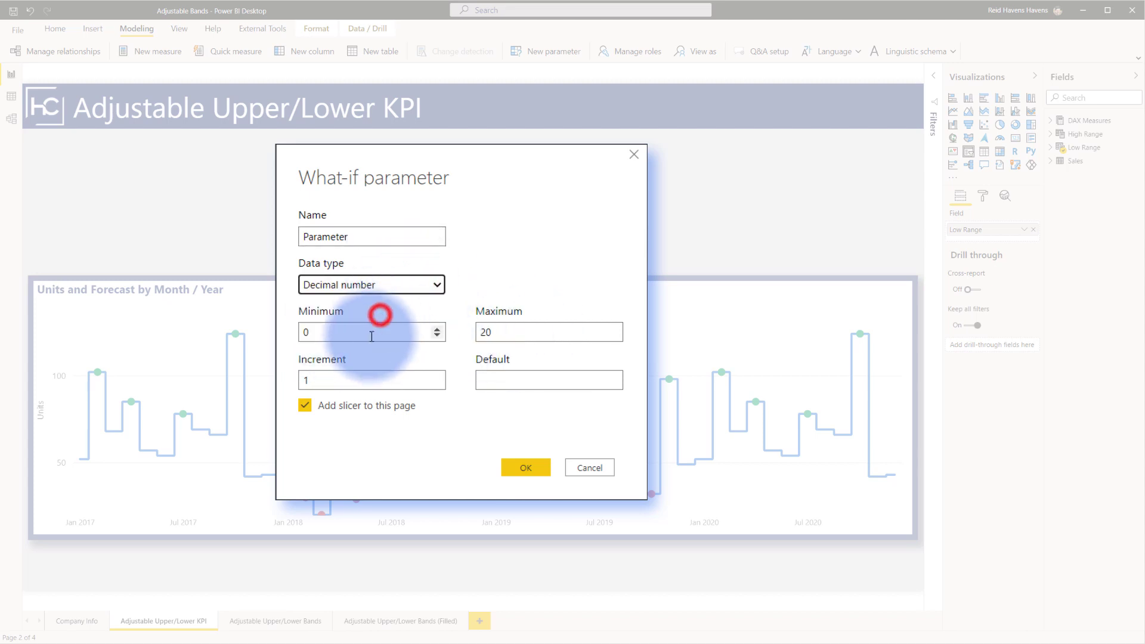
{"action": "left_click", "coordinate": [556, 326]}
{"action": "type", "text": "0.05"}
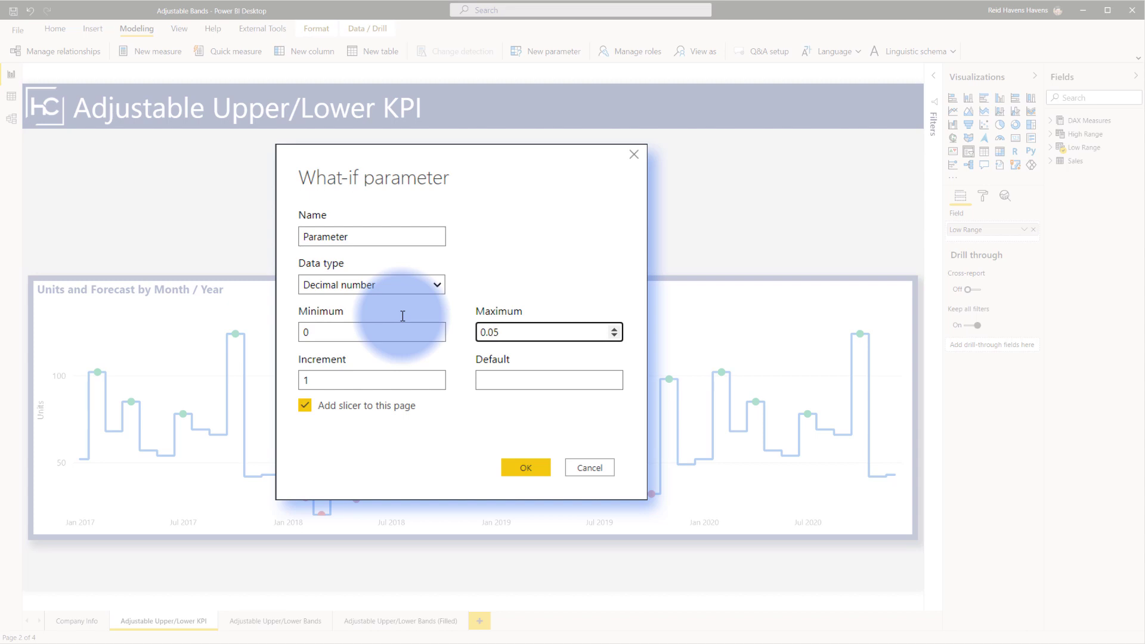
{"action": "double_click", "coordinate": [371, 381]}
{"action": "type", "text": "0.01"}
{"action": "left_click_drag", "start_coordinate": [328, 166], "coordinate": [395, 173]}
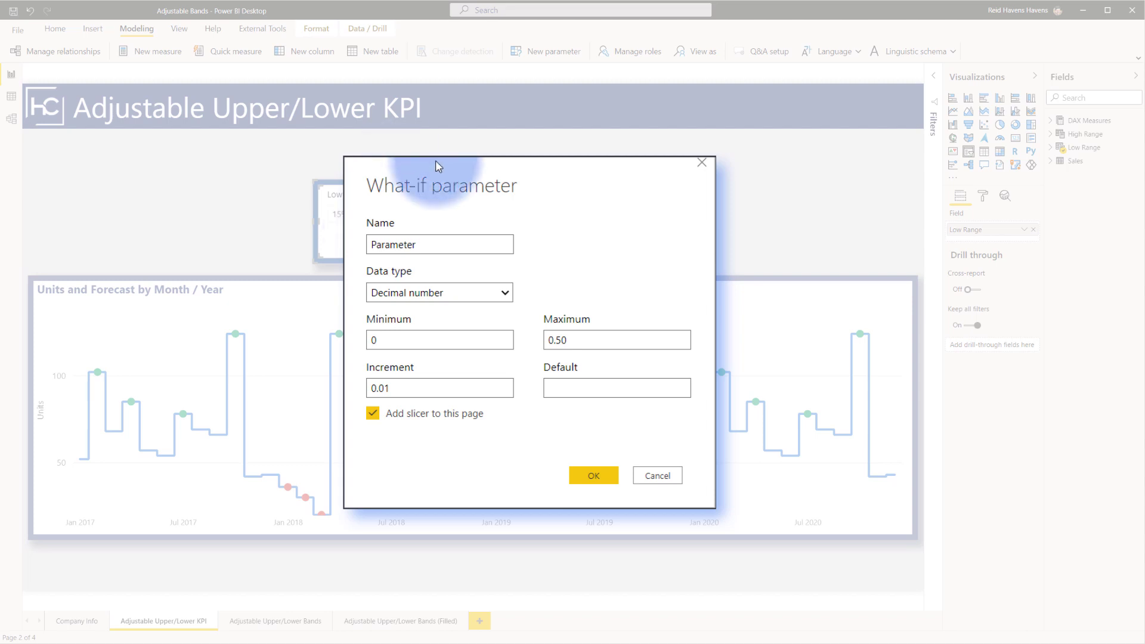
- Cancel the parameter, inspect the Low Range series column and Low Range Value measure, and select the chart
{"action": "left_click", "coordinate": [658, 477]}
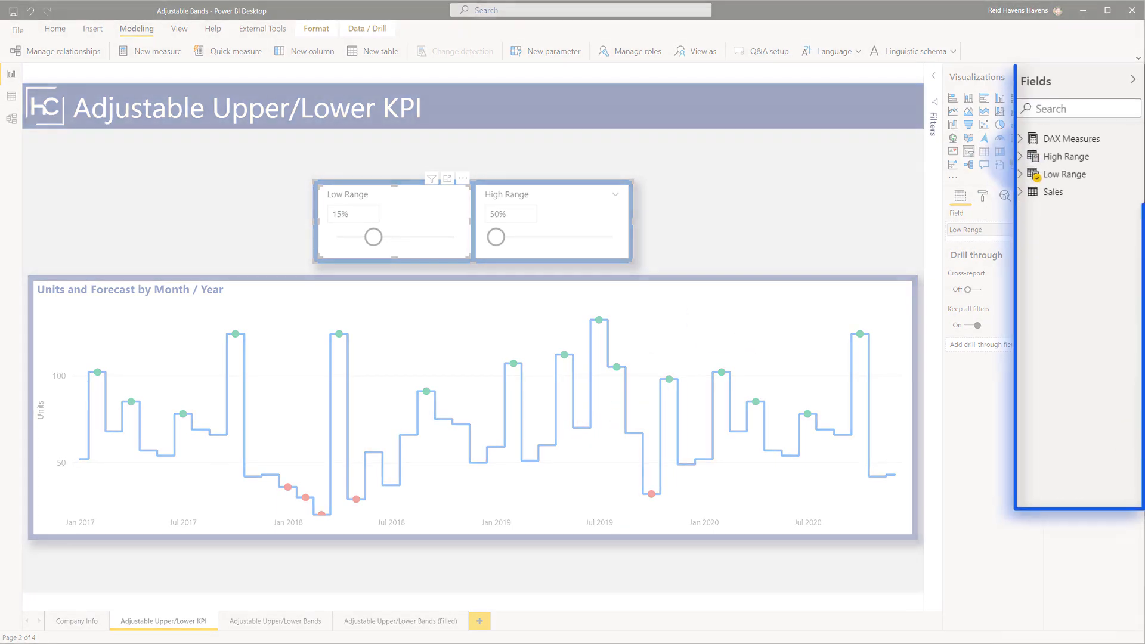
{"action": "left_click", "coordinate": [1045, 153]}
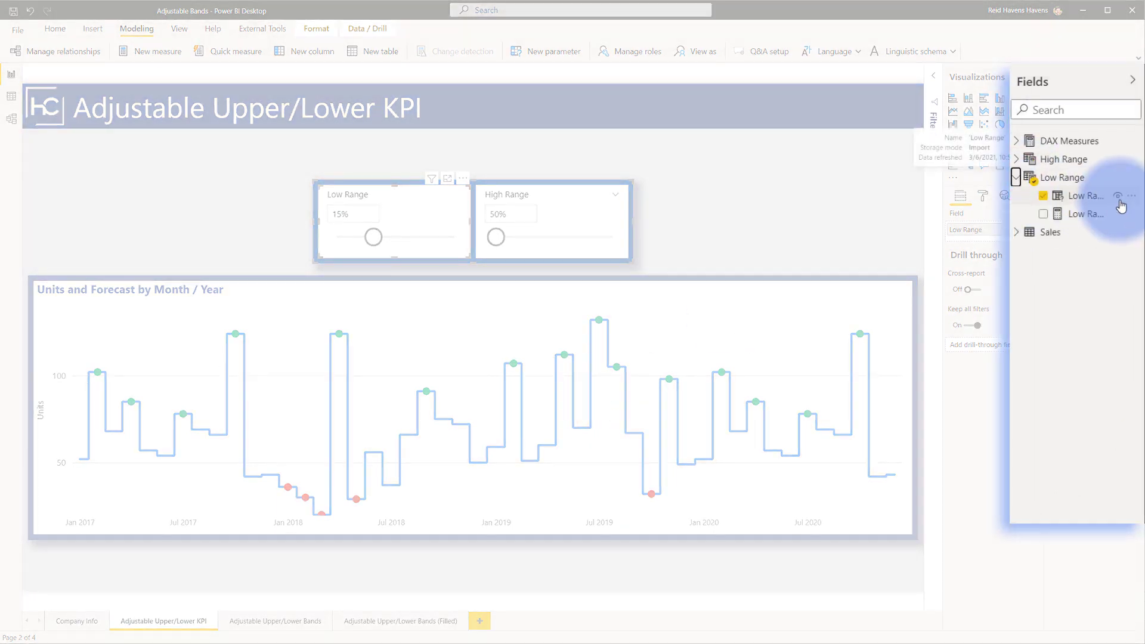
{"action": "left_click", "coordinate": [1080, 195]}
{"action": "left_click", "coordinate": [1085, 216]}
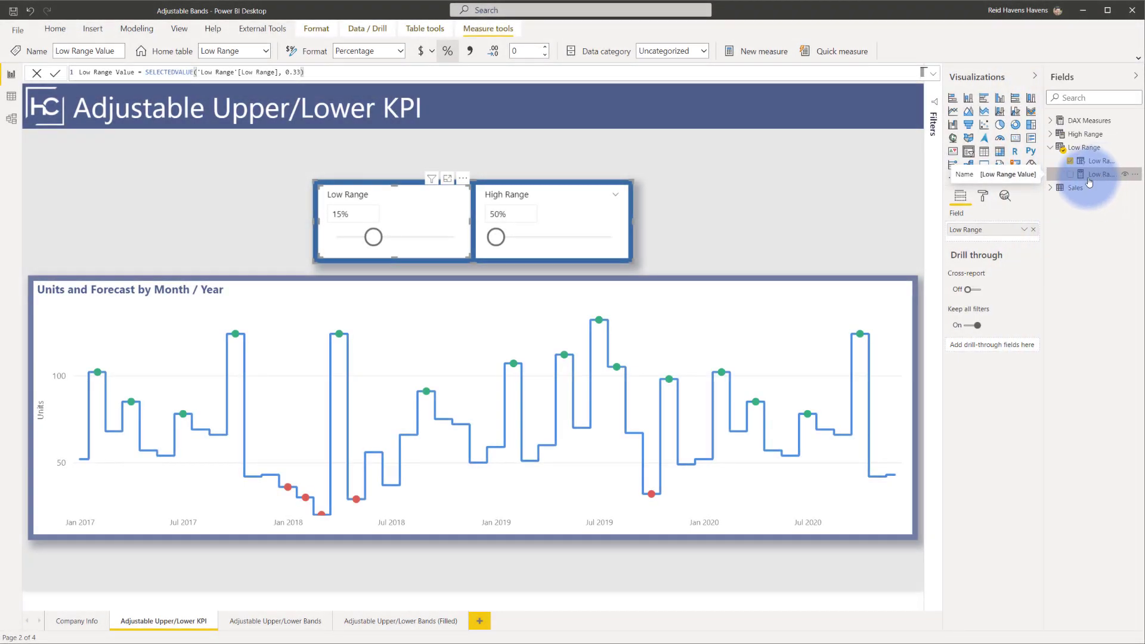
{"action": "left_click", "coordinate": [502, 291]}
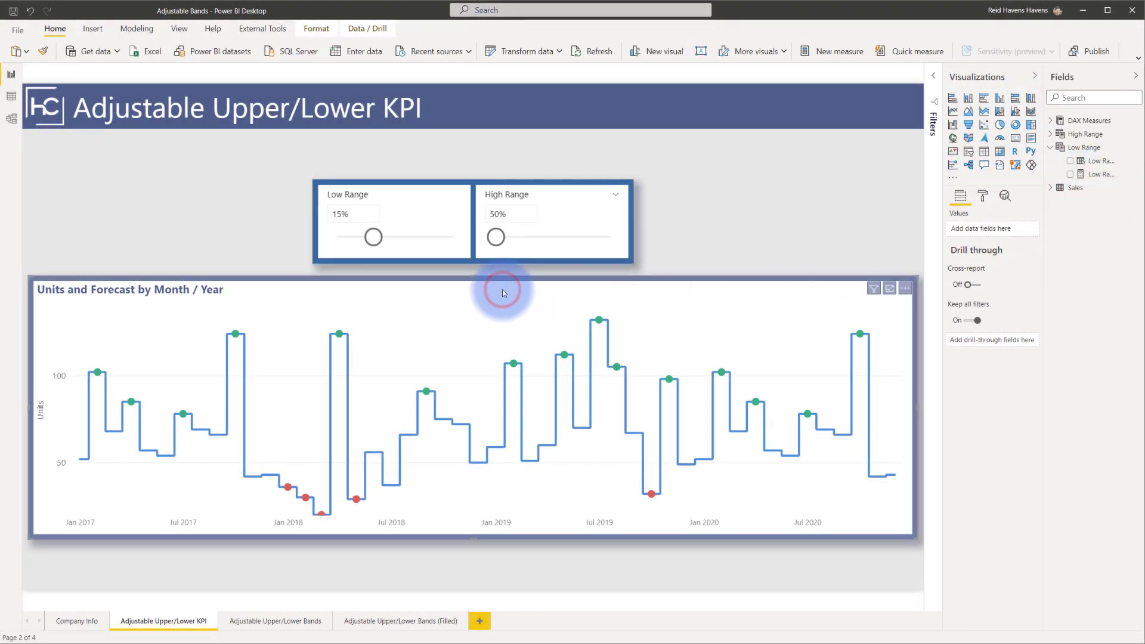
{"action": "left_click", "coordinate": [502, 291]}
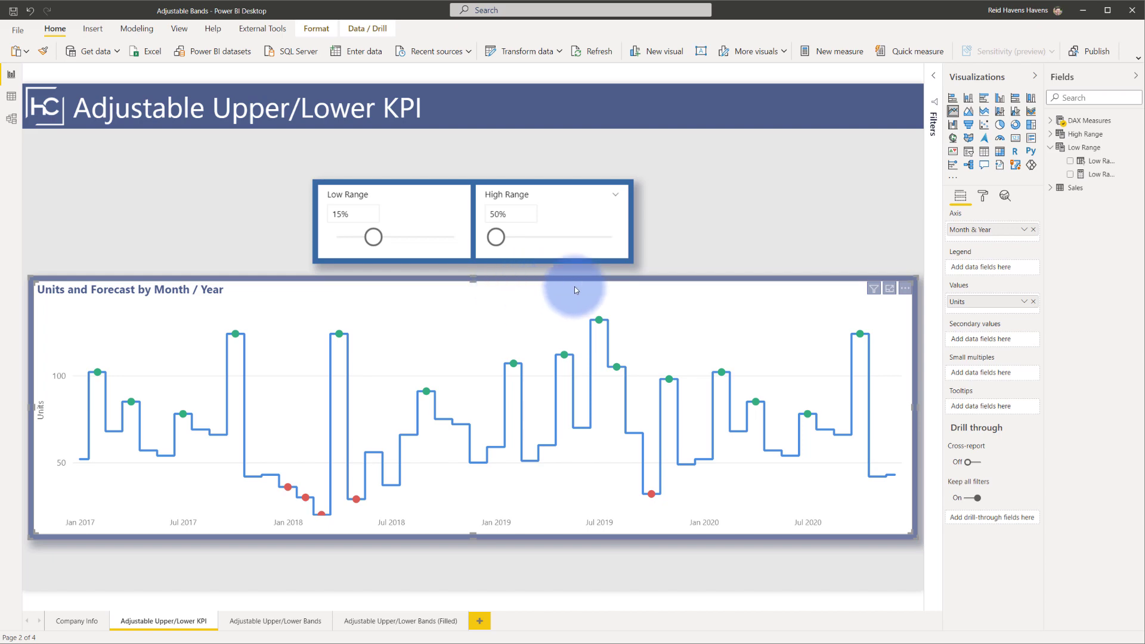
- Open the chart's data colour settings and try line versus clustered column, ending on column
{"action": "left_click", "coordinate": [982, 197]}
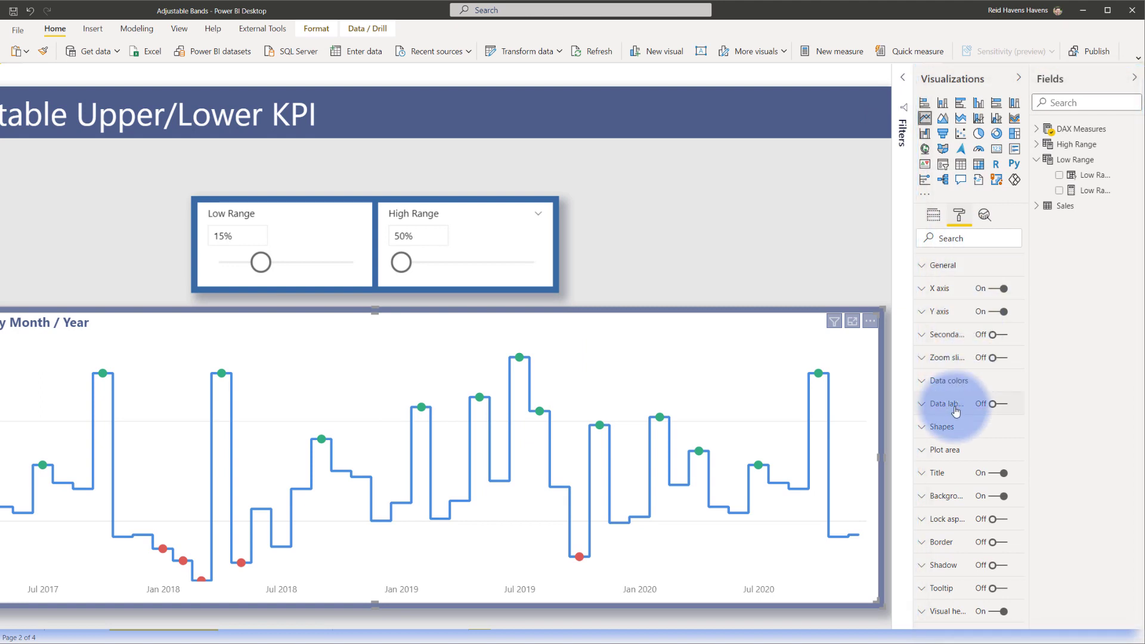
{"action": "left_click", "coordinate": [948, 390]}
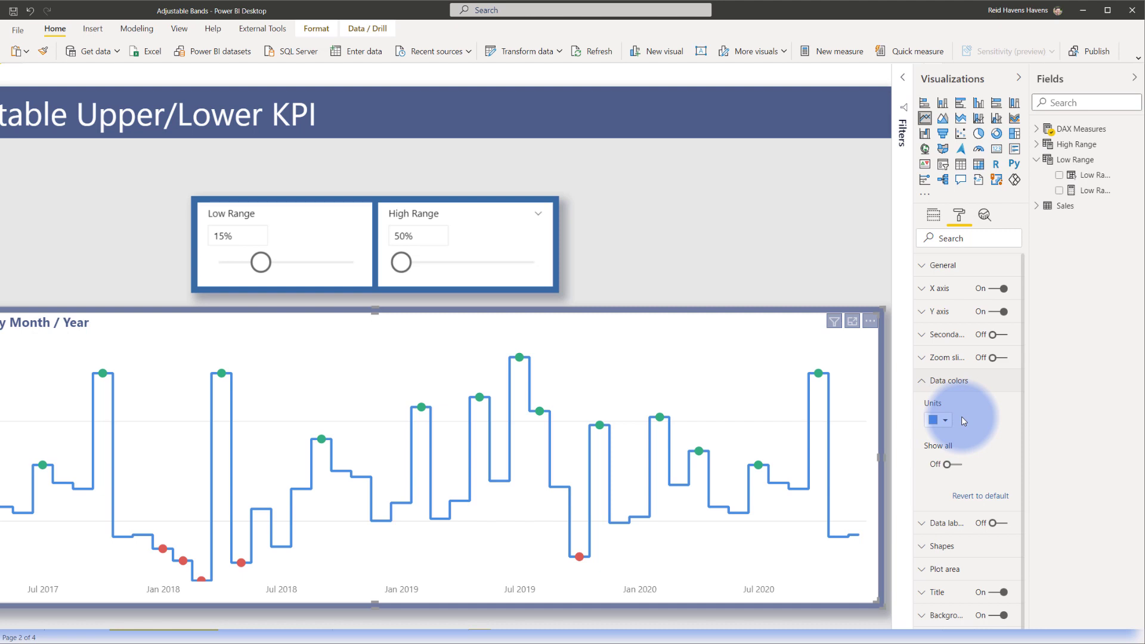
{"action": "left_click", "coordinate": [981, 105]}
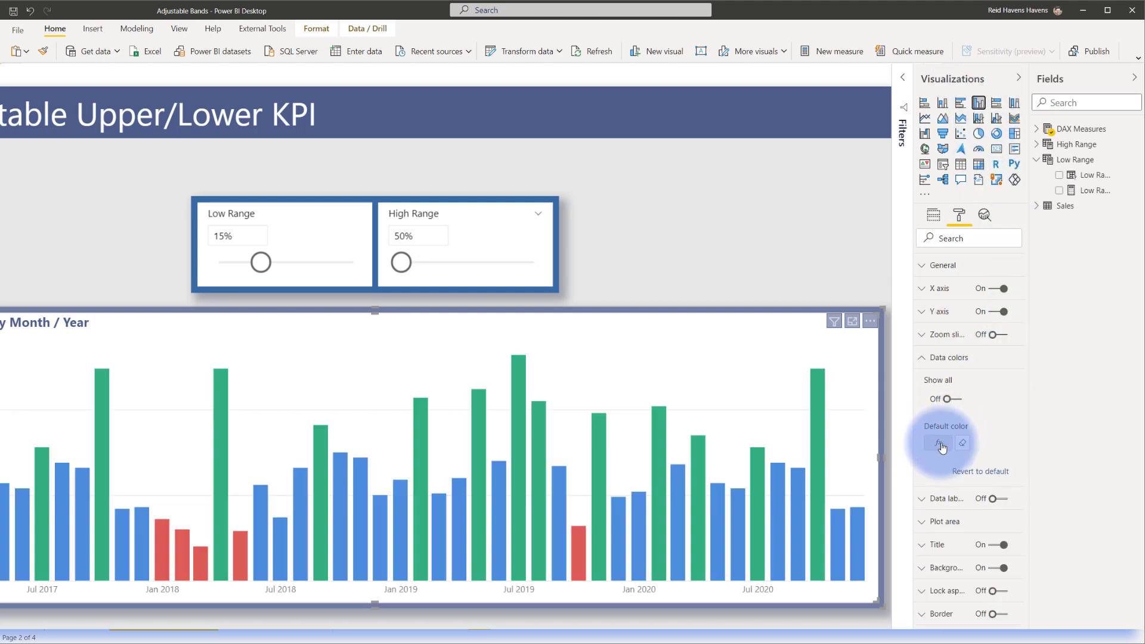
{"action": "left_click", "coordinate": [925, 118]}
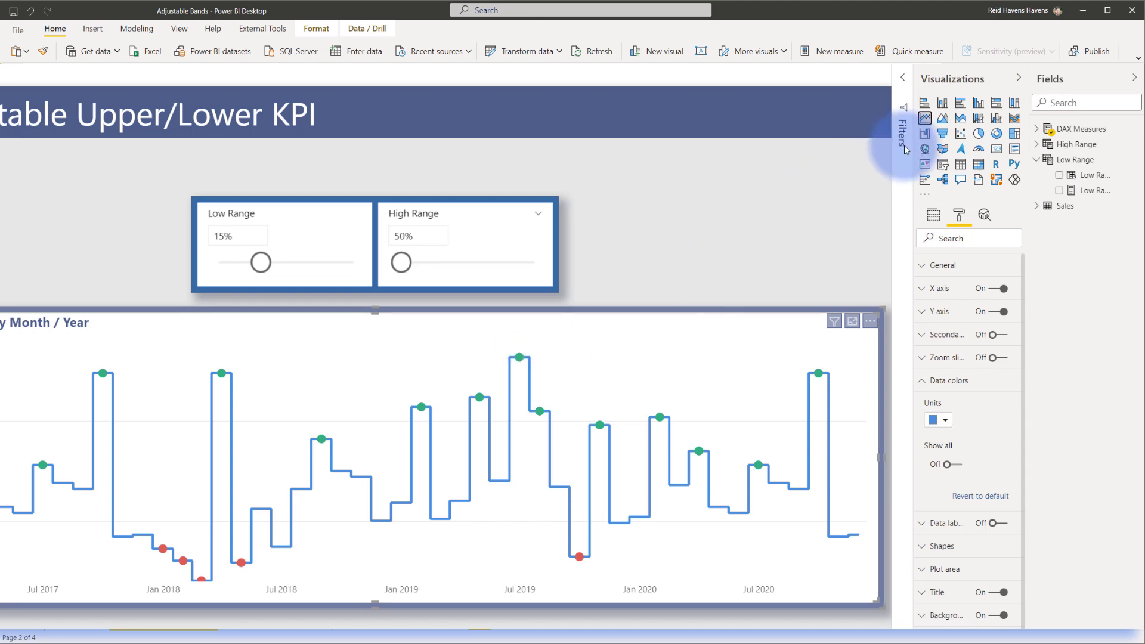
{"action": "left_click", "coordinate": [978, 105]}
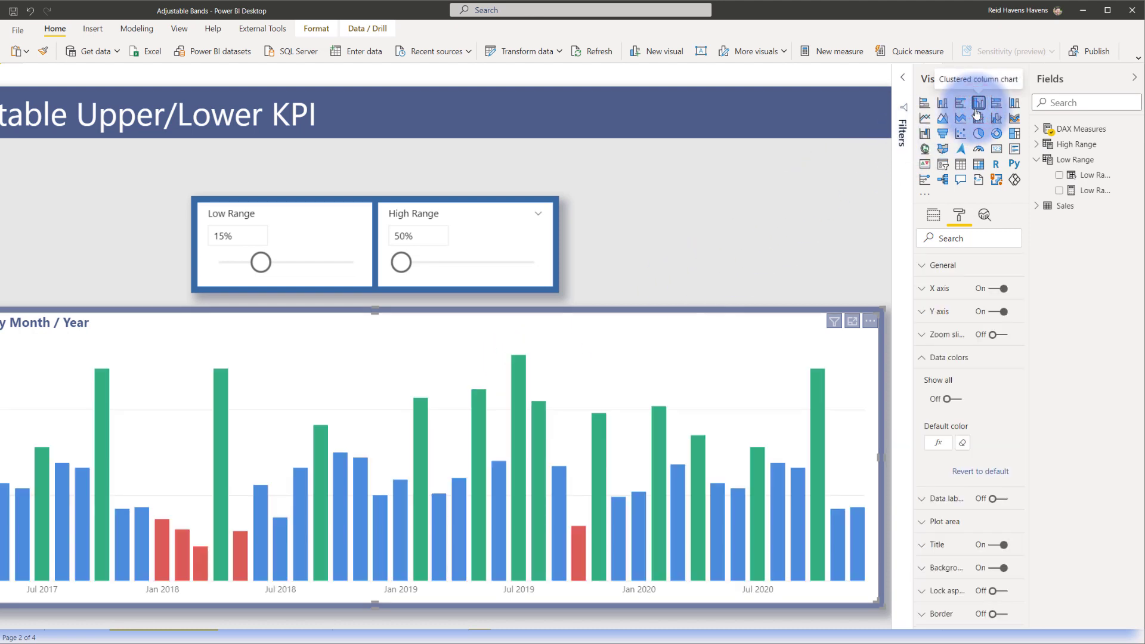
- Review the field-value colour rule, then expand DAX Measures and widen the Fields pane
{"action": "left_click", "coordinate": [941, 444]}
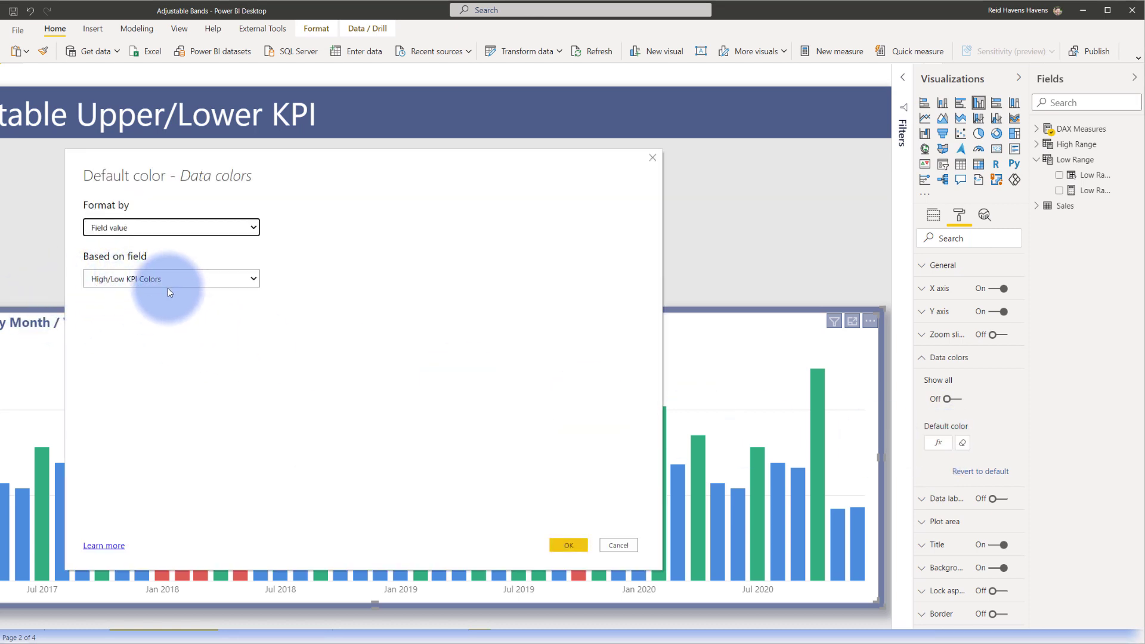
{"action": "left_click", "coordinate": [619, 545]}
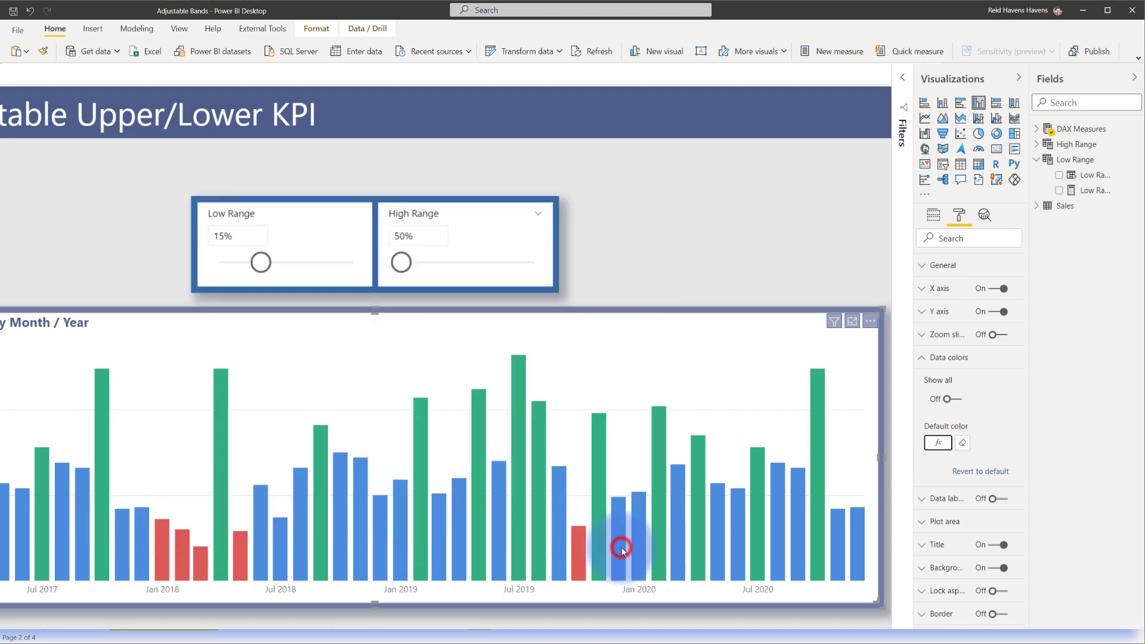
{"action": "left_click", "coordinate": [1036, 128]}
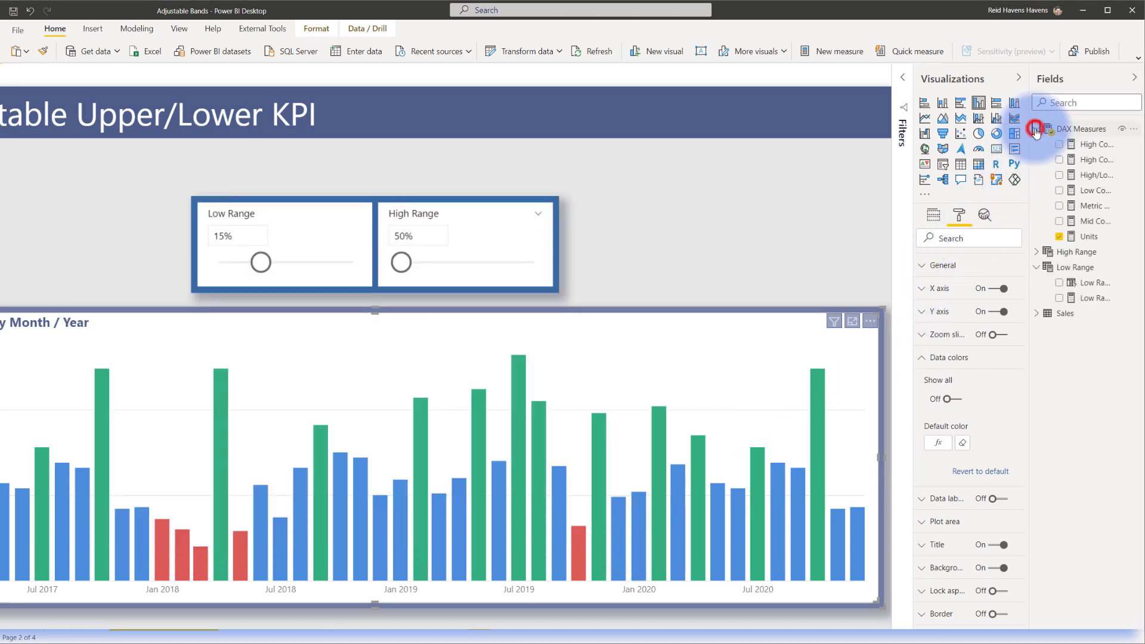
{"action": "left_click_drag", "start_coordinate": [1030, 76], "coordinate": [975, 81]}
- Open the High/Low KPI Colors formula and highlight the Green/Red variables and the [Units] reference
{"action": "left_click", "coordinate": [1040, 174]}
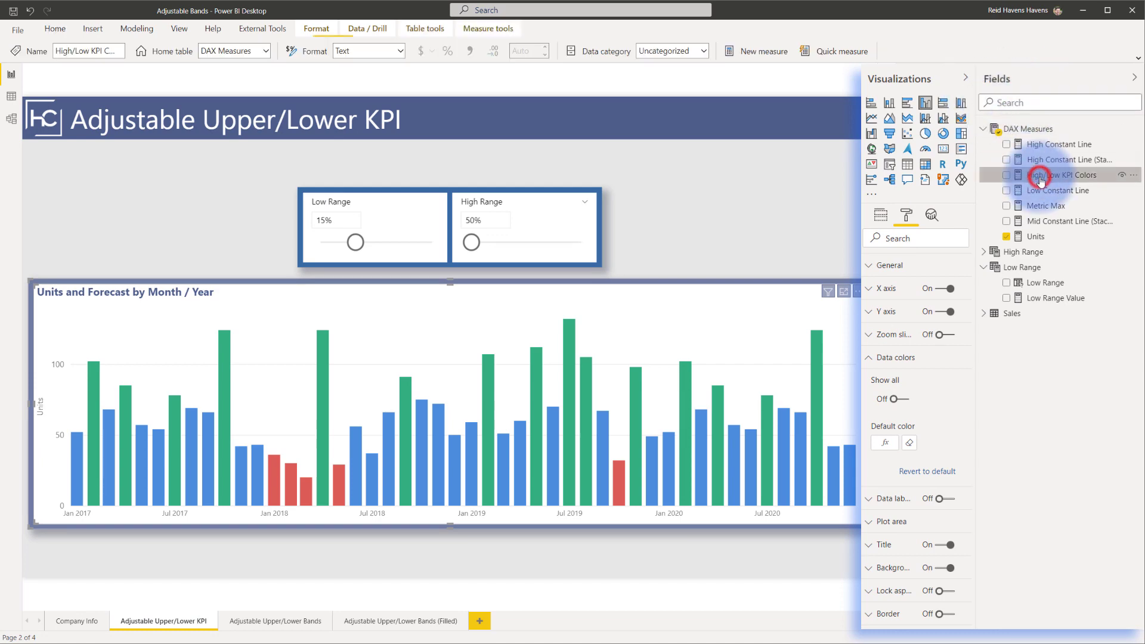
{"action": "scroll", "coordinate": [375, 176], "scroll_direction": "up", "scroll_amount": 3}
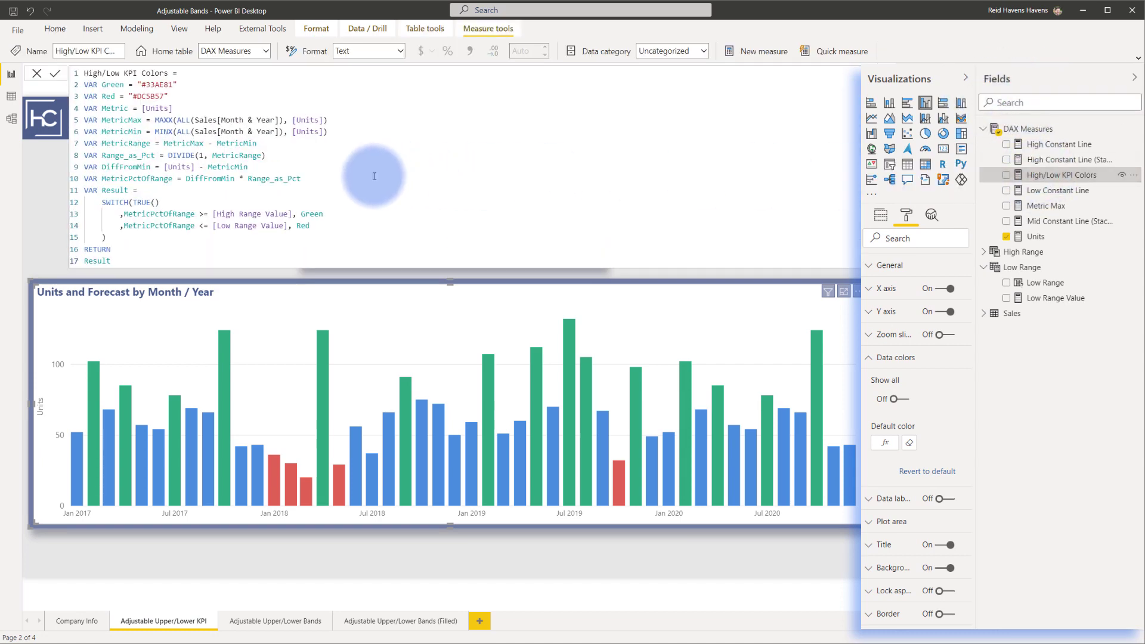
{"action": "scroll", "coordinate": [374, 176], "scroll_direction": "up", "scroll_amount": 3}
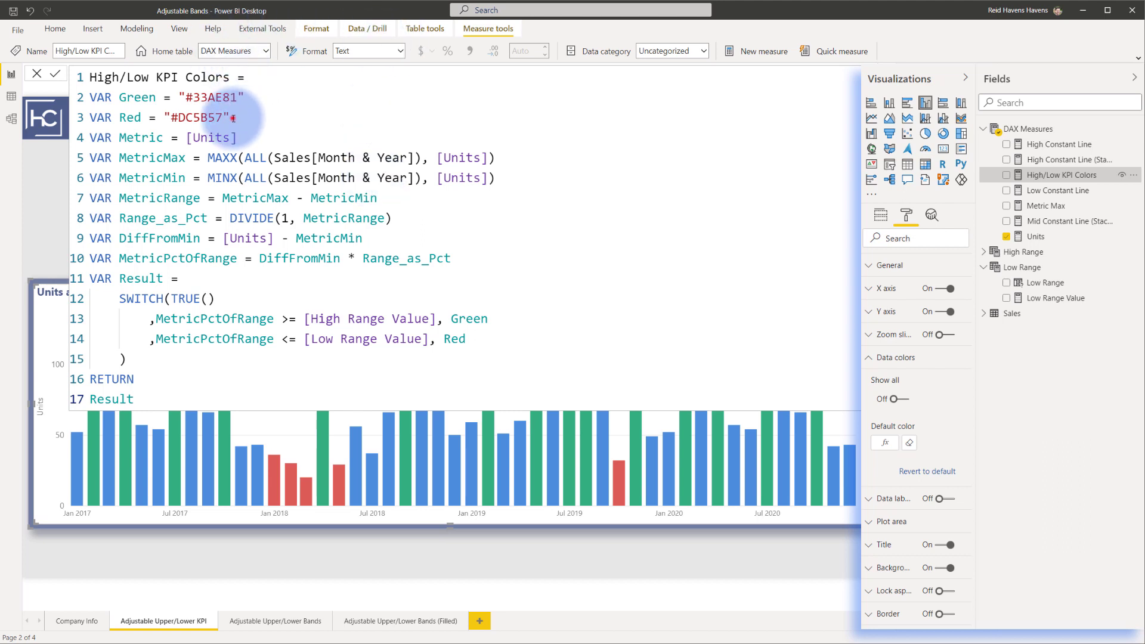
{"action": "left_click_drag", "start_coordinate": [233, 118], "coordinate": [90, 98]}
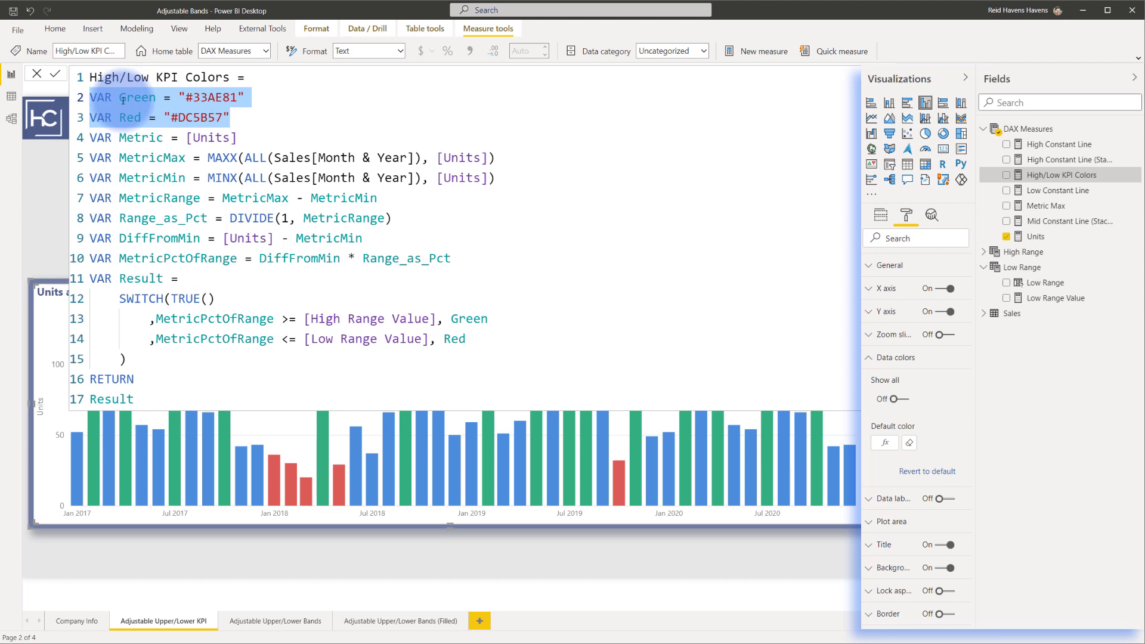
{"action": "left_click", "coordinate": [244, 135]}
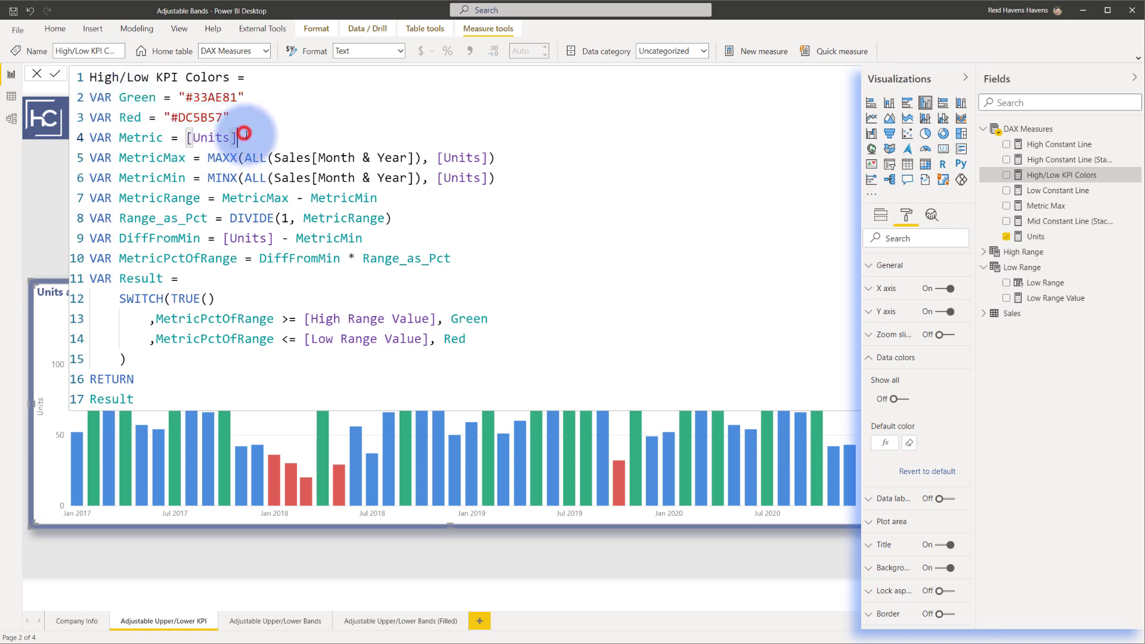
{"action": "left_click_drag", "start_coordinate": [244, 134], "coordinate": [187, 139]}
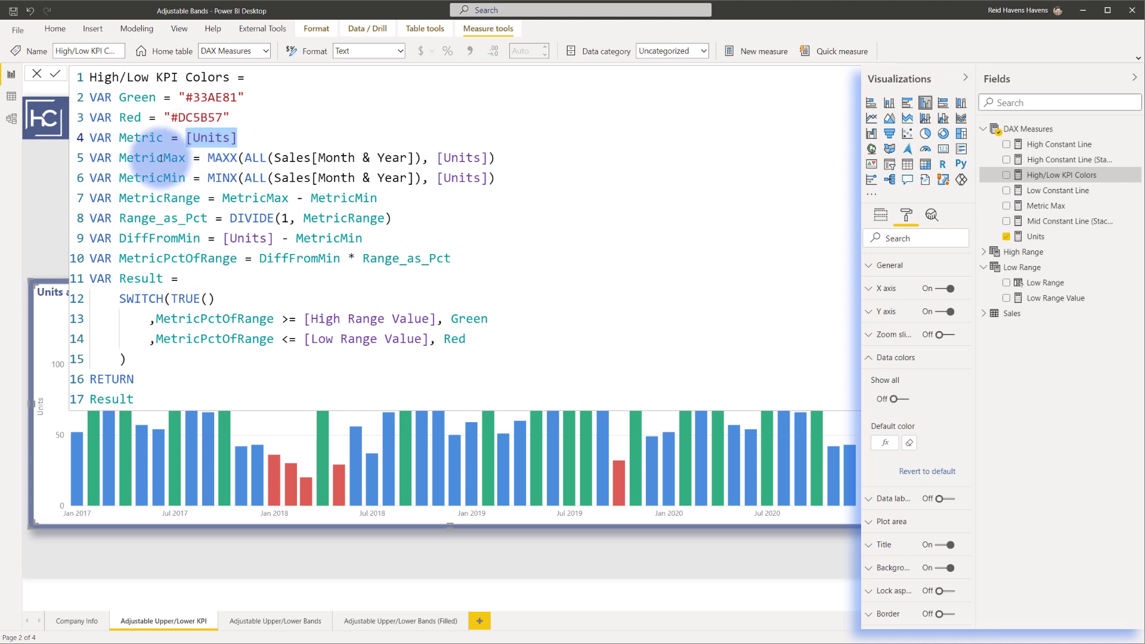
{"action": "left_click", "coordinate": [158, 159]}
- Walk through the MetricMin line, its MAXX over ALL Month & Year, and MetricRange
{"action": "triple_click", "coordinate": [164, 180]}
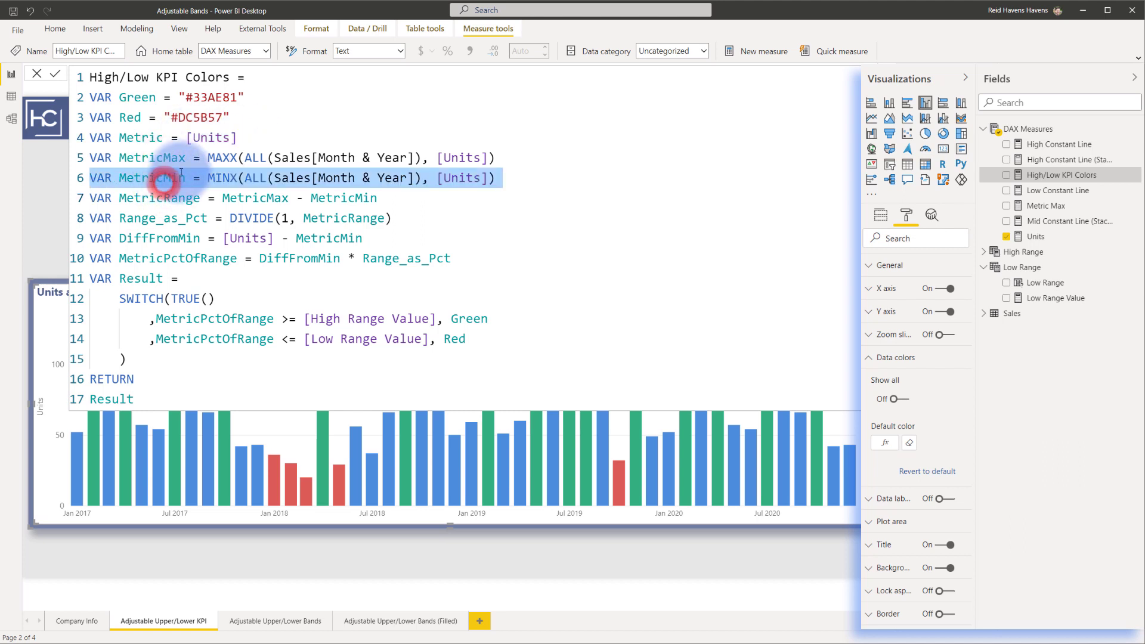
{"action": "double_click", "coordinate": [224, 157]}
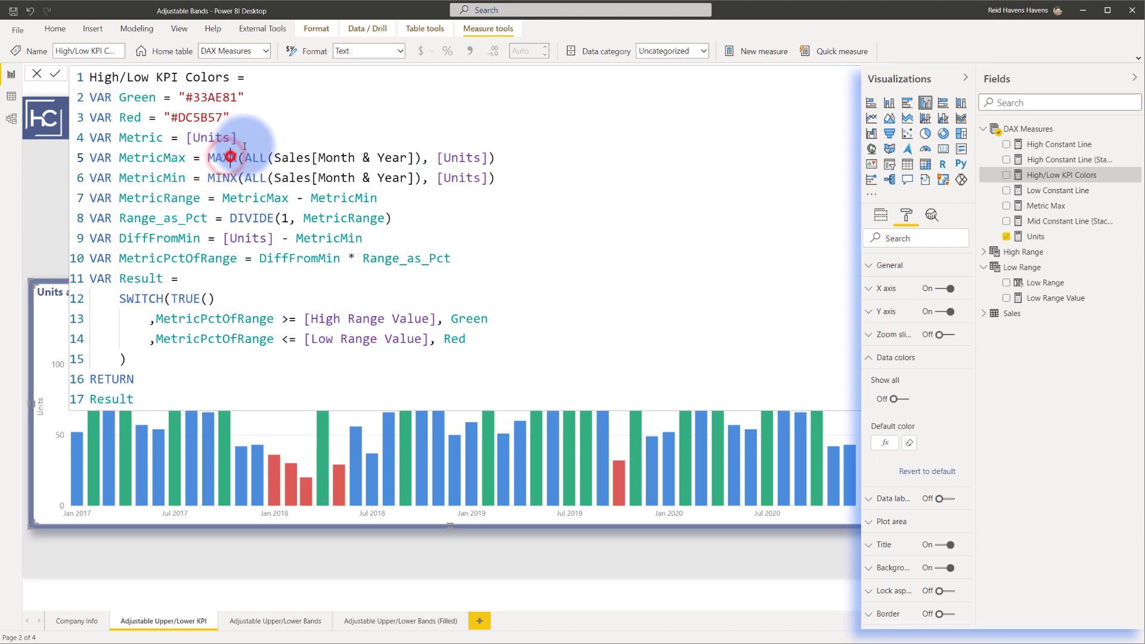
{"action": "left_click_drag", "start_coordinate": [244, 157], "coordinate": [425, 158]}
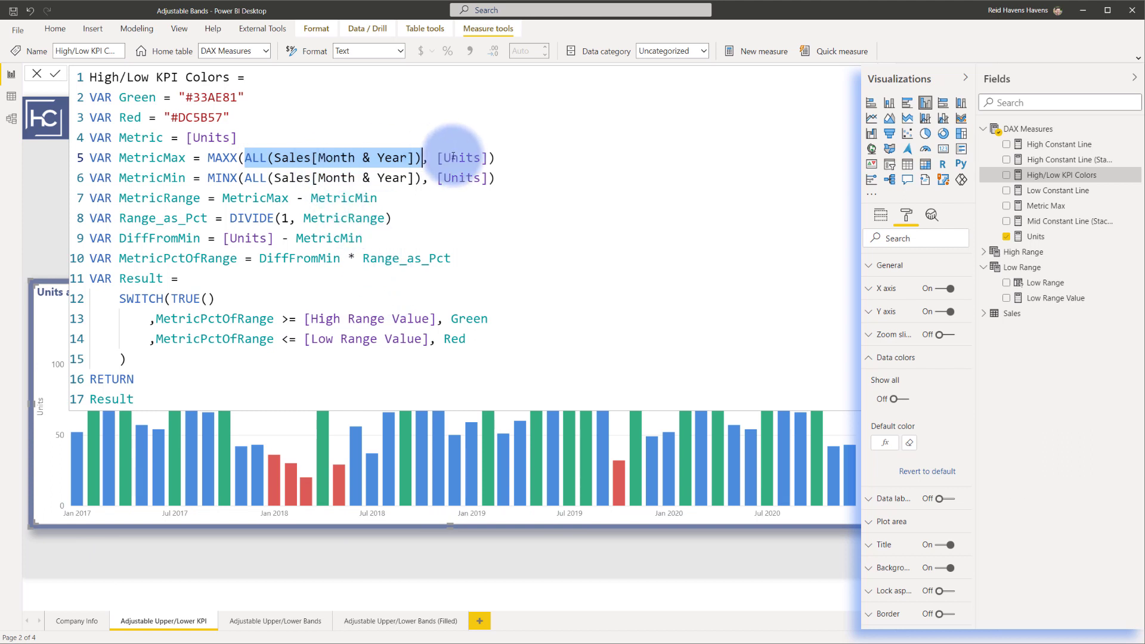
{"action": "double_click", "coordinate": [167, 198]}
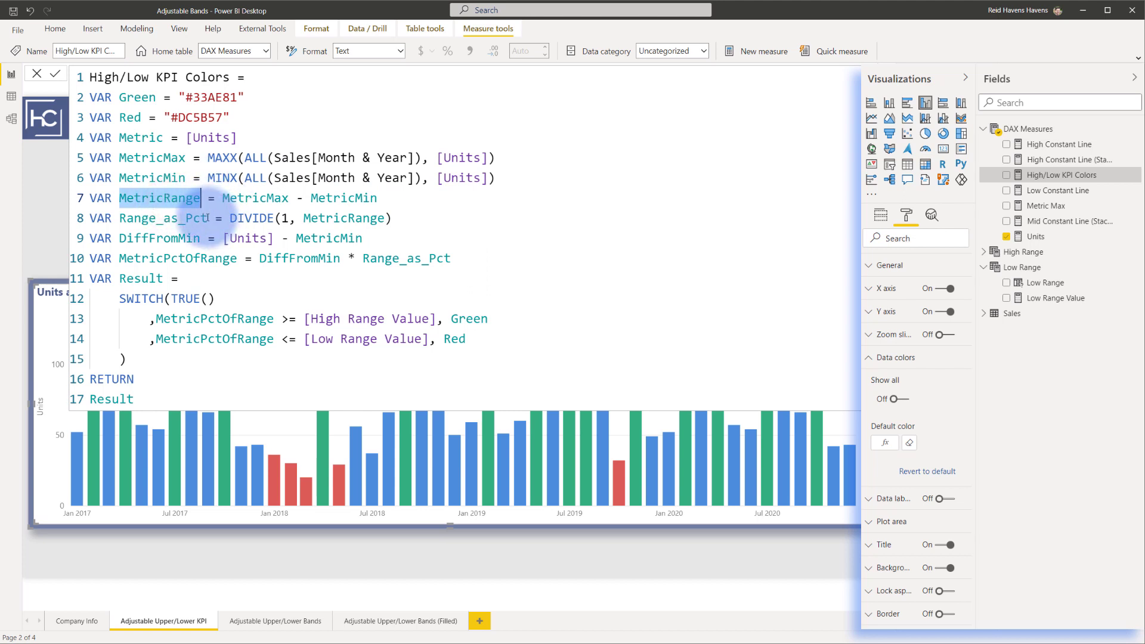
- Explain Range_as_Pct, DiffFromMin, Units and MetricPctOfRange, then collapse the formula bar
{"action": "left_click", "coordinate": [207, 218]}
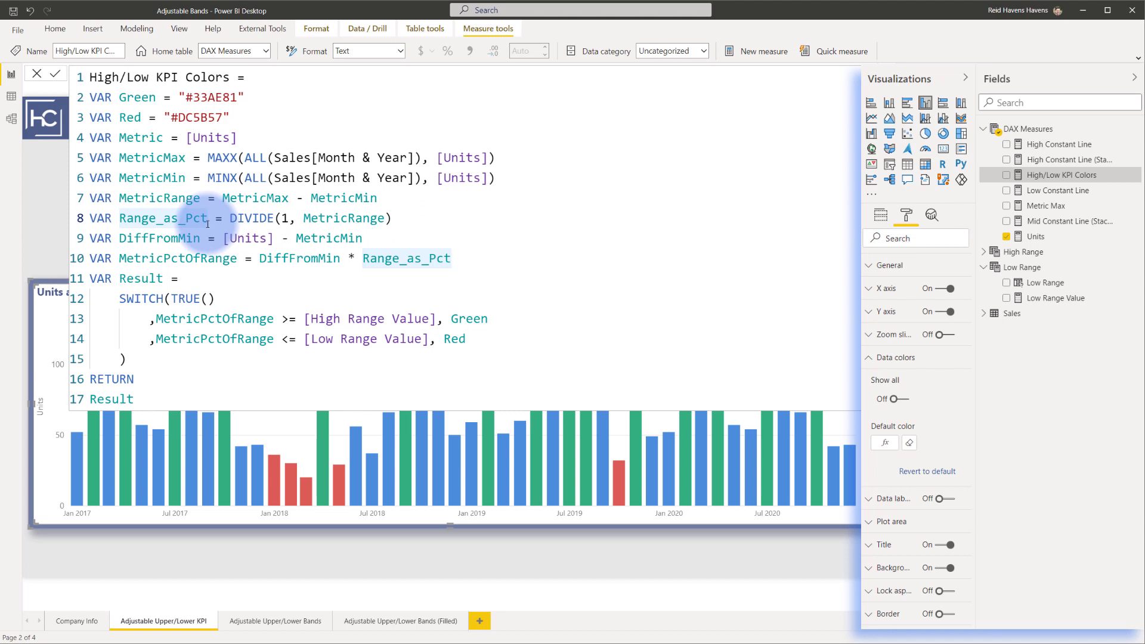
{"action": "left_click", "coordinate": [201, 239]}
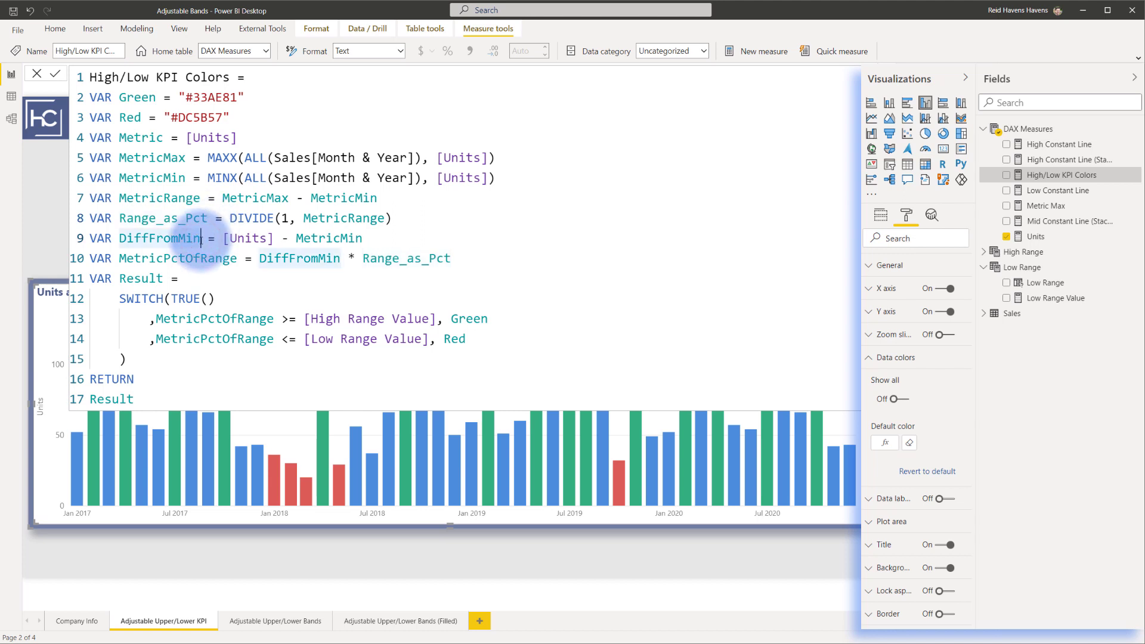
{"action": "left_click", "coordinate": [246, 238]}
{"action": "double_click", "coordinate": [247, 238]}
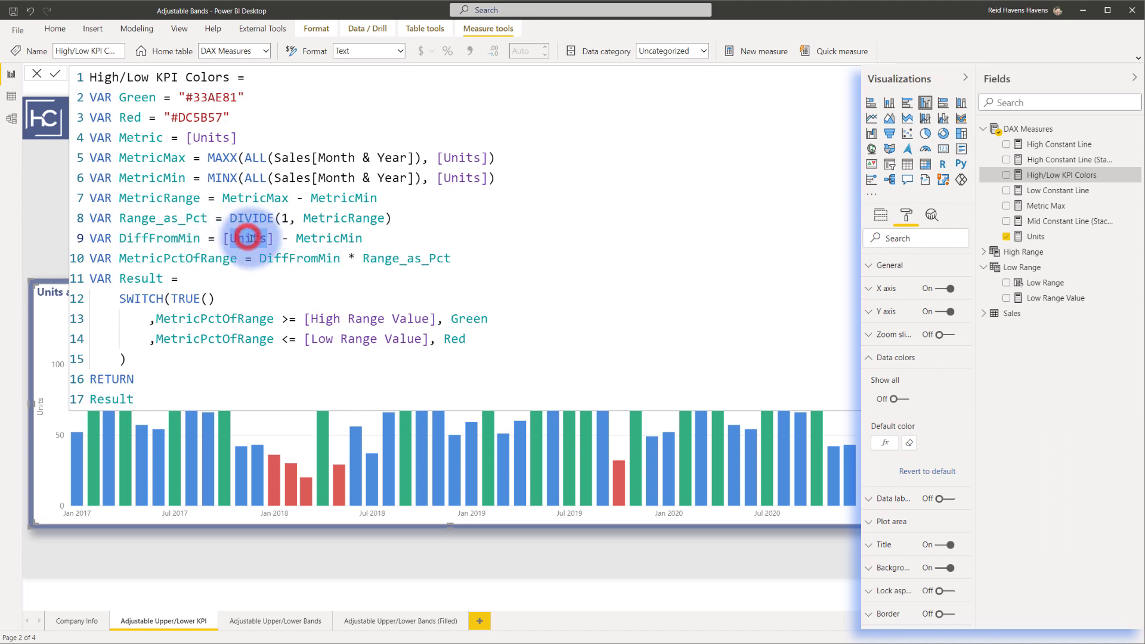
{"action": "left_click", "coordinate": [292, 258]}
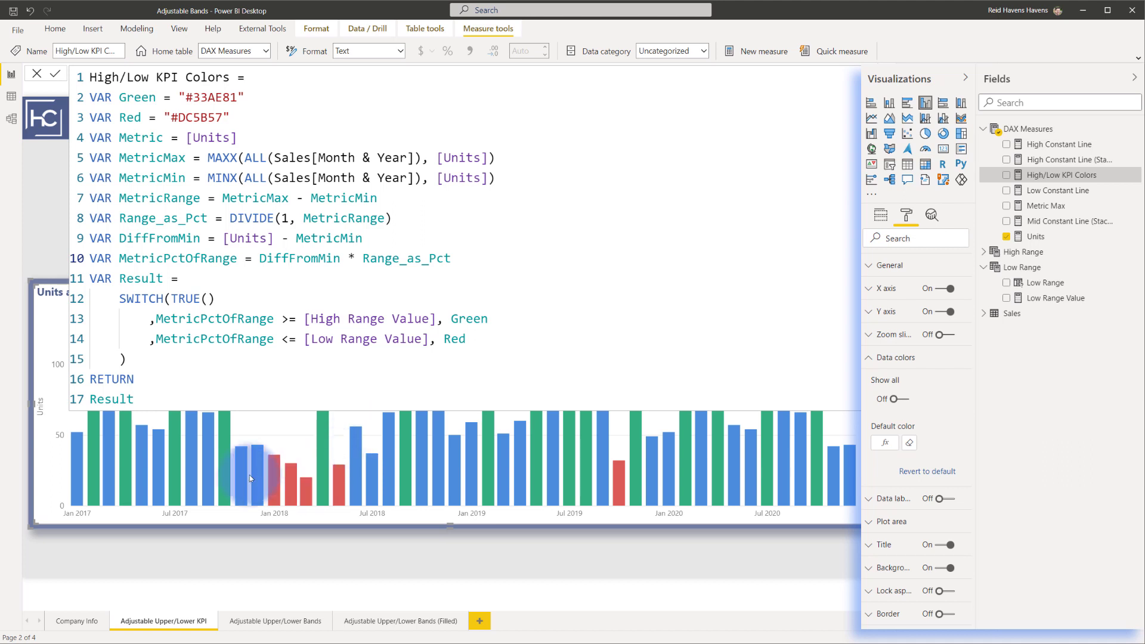
{"action": "left_click", "coordinate": [191, 320]}
{"action": "double_click", "coordinate": [191, 320]}
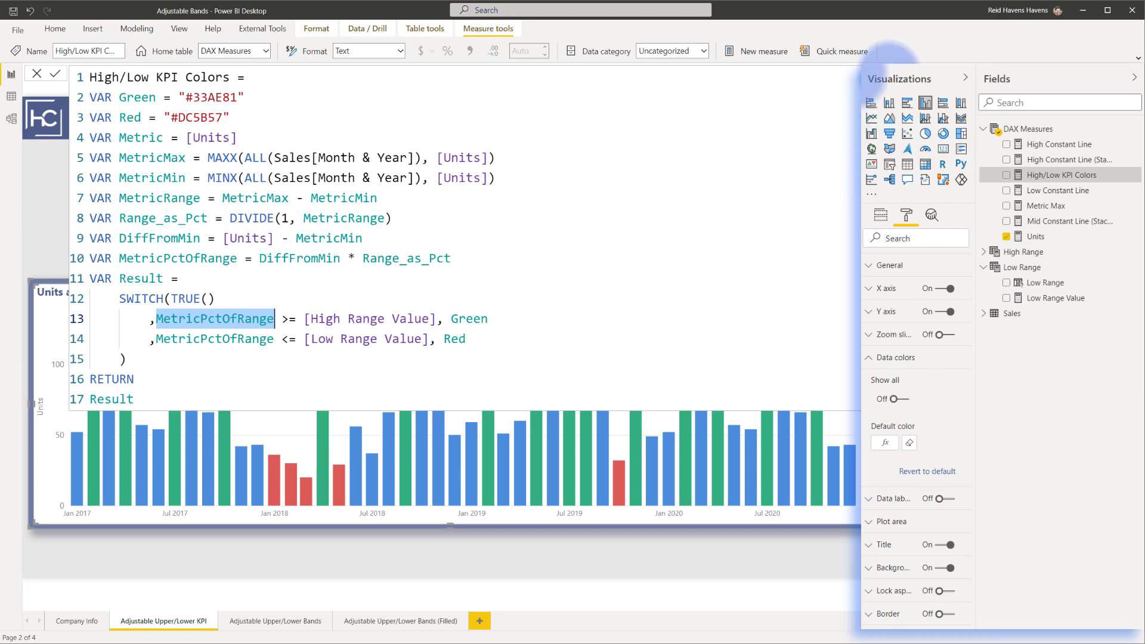
{"action": "left_click", "coordinate": [724, 156]}
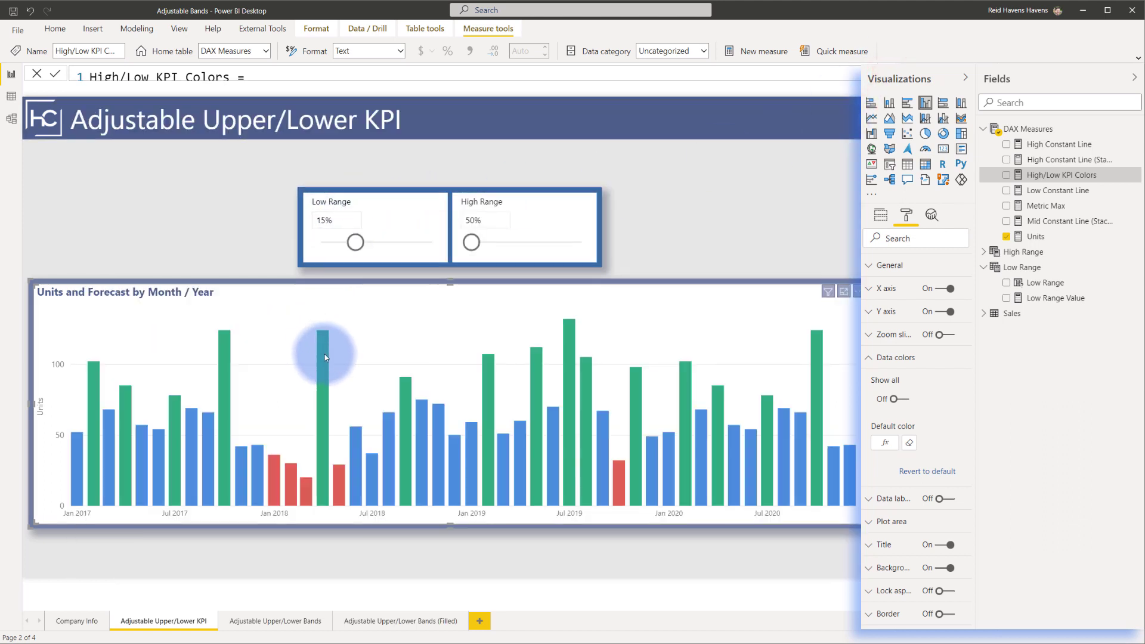
- Raise the Low Range slicer from 15% to 33% and select the Units and Forecast chart
{"action": "left_click", "coordinate": [355, 243]}
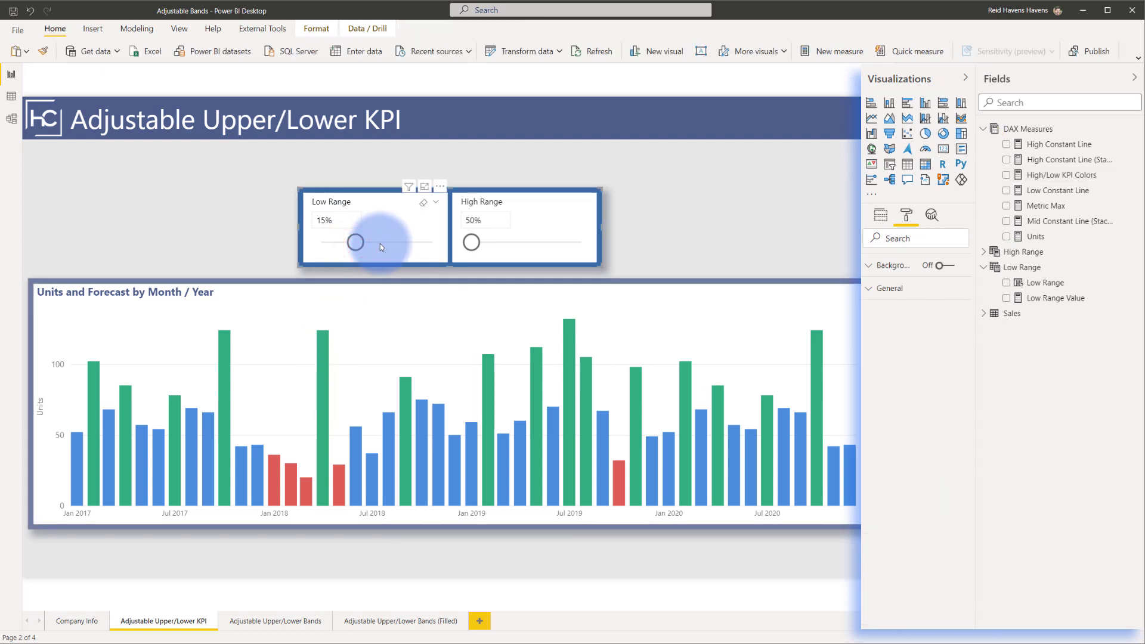
{"action": "left_click_drag", "start_coordinate": [380, 243], "coordinate": [395, 241]}
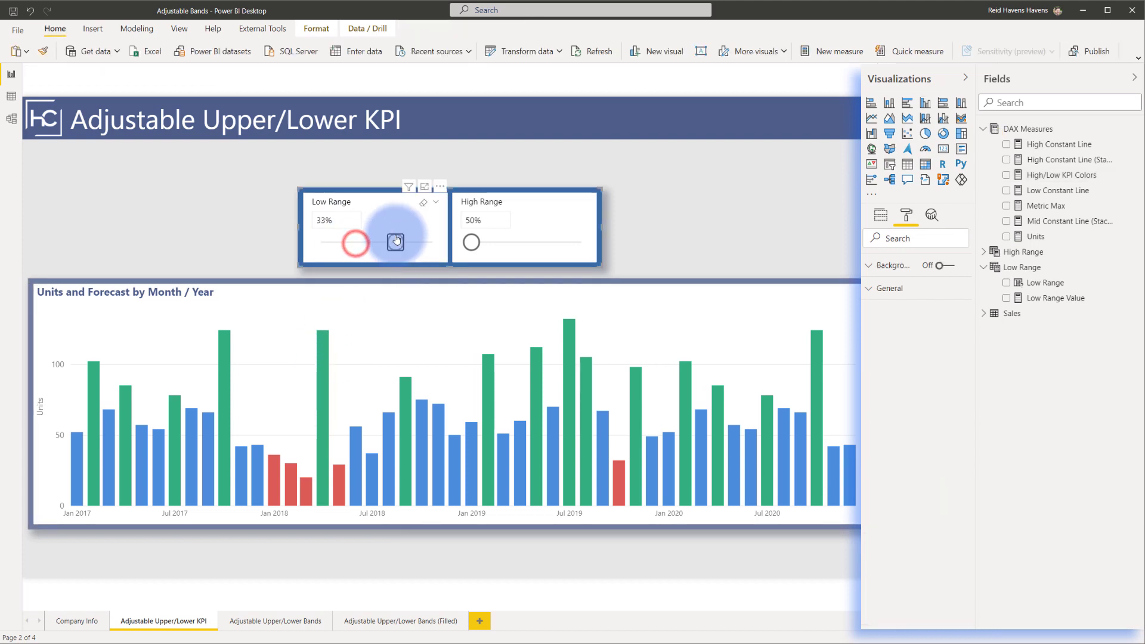
{"action": "left_click", "coordinate": [396, 294]}
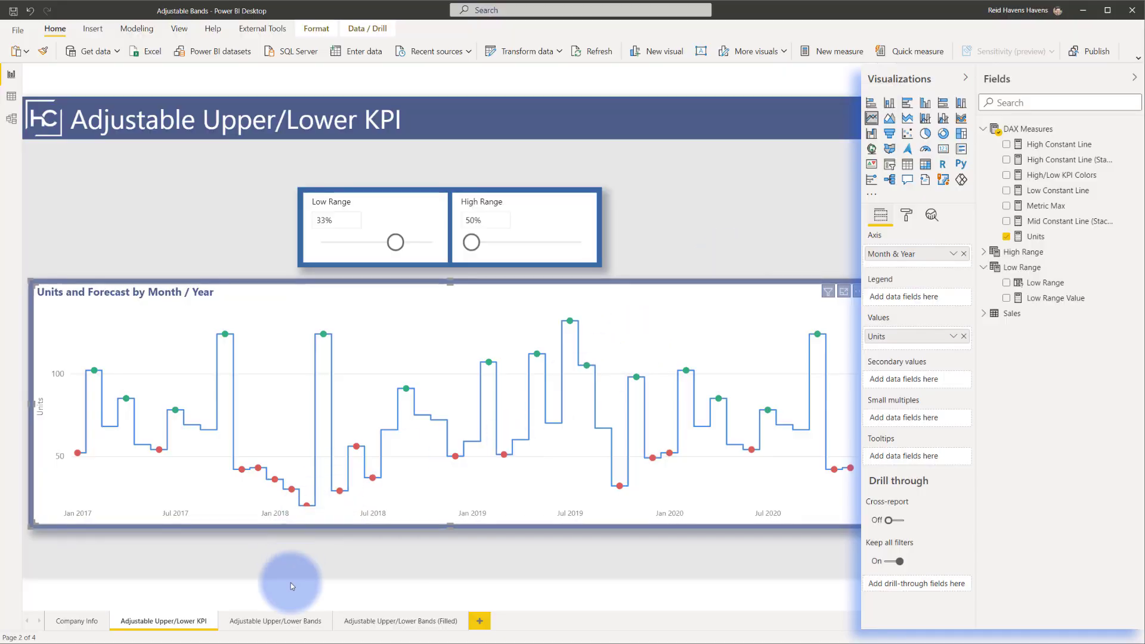
- On the Adjustable Upper/Lower Bands page, show the Selection pane with the Visual group expanded
{"action": "left_click", "coordinate": [282, 624]}
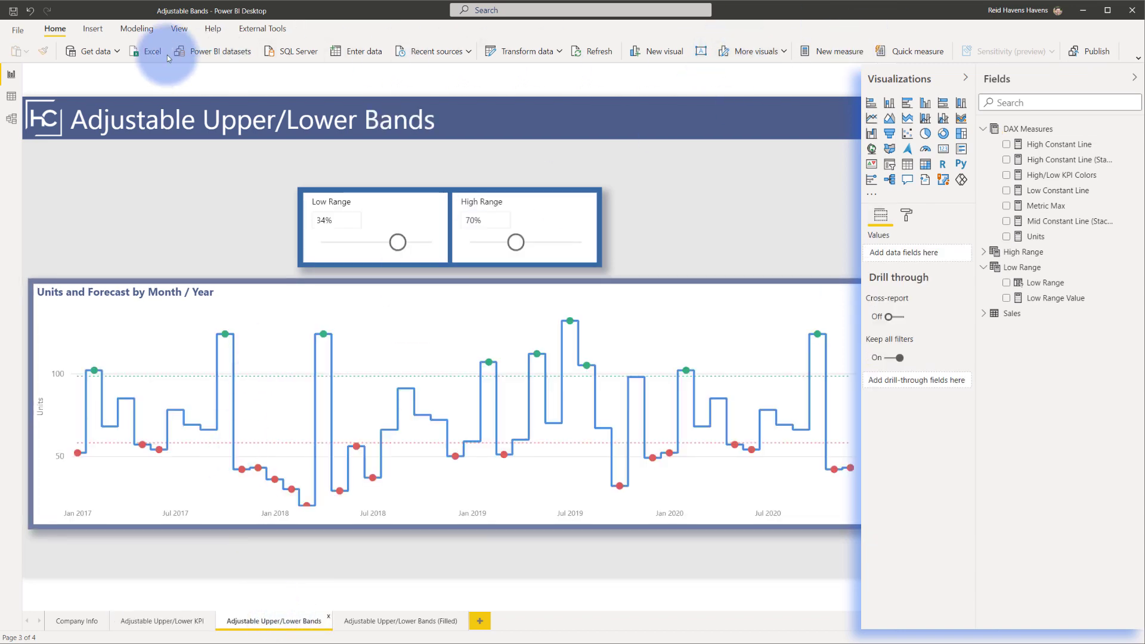
{"action": "left_click", "coordinate": [179, 34]}
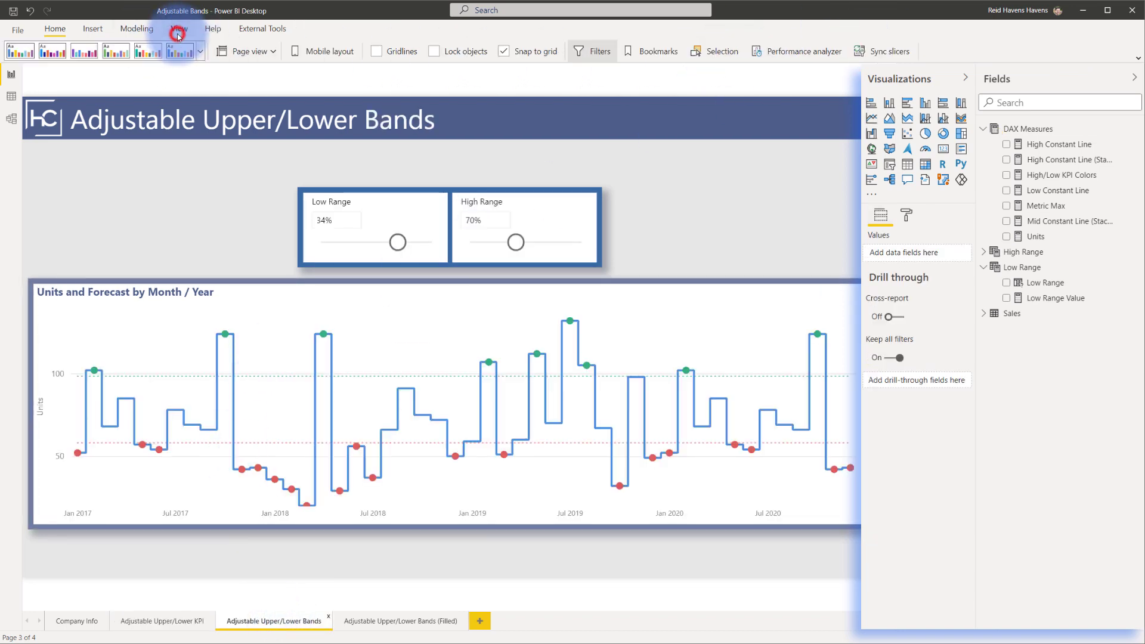
{"action": "left_click", "coordinate": [721, 52]}
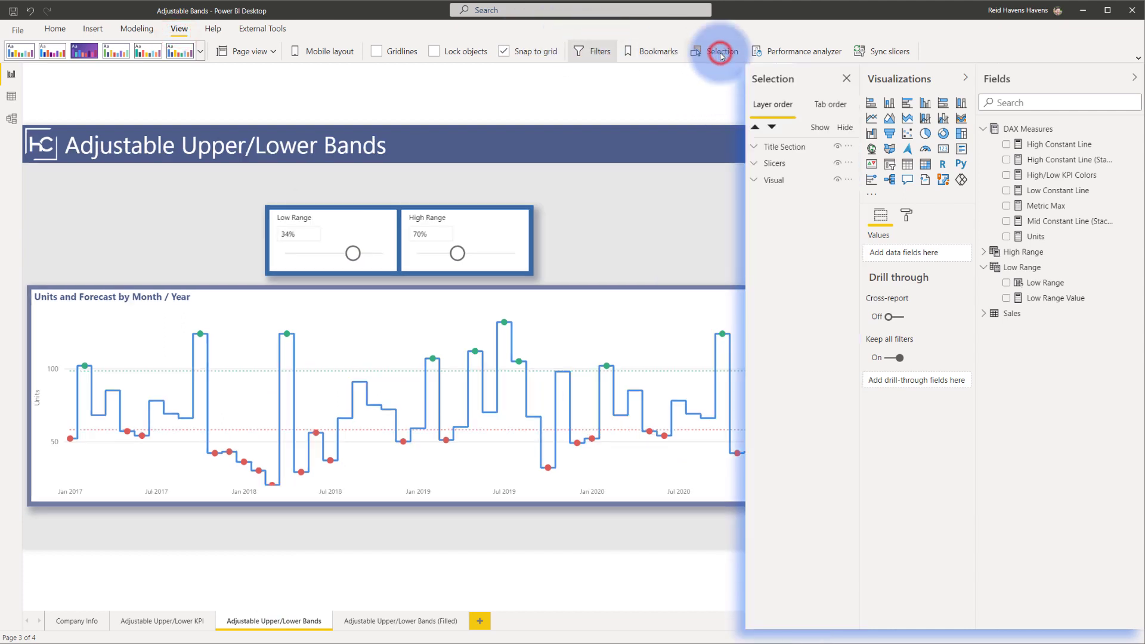
{"action": "left_click", "coordinate": [754, 181]}
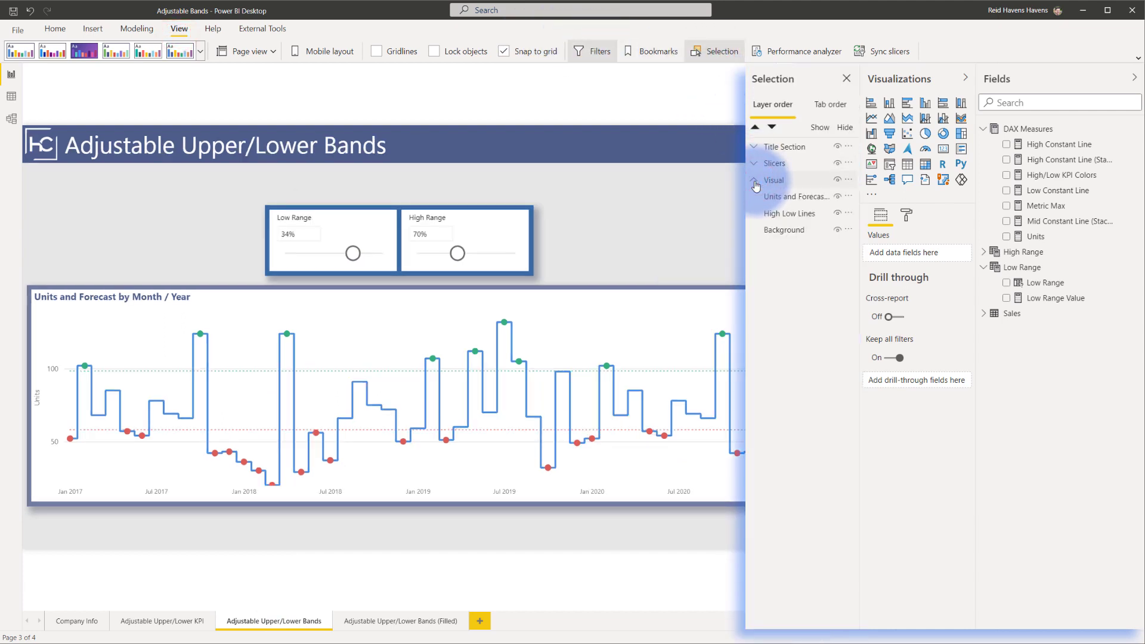
- Hide Units and Forecast to reveal High Low Lines, then show it again and select High Low Lines
{"action": "left_click", "coordinate": [781, 198]}
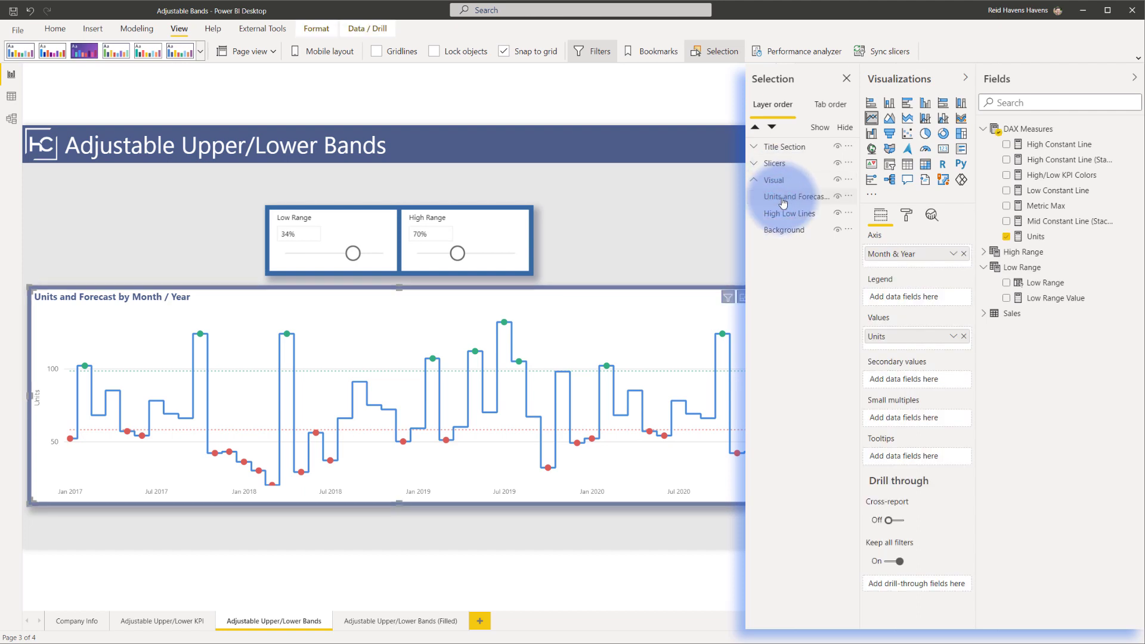
{"action": "left_click", "coordinate": [838, 196]}
{"action": "left_click", "coordinate": [808, 215]}
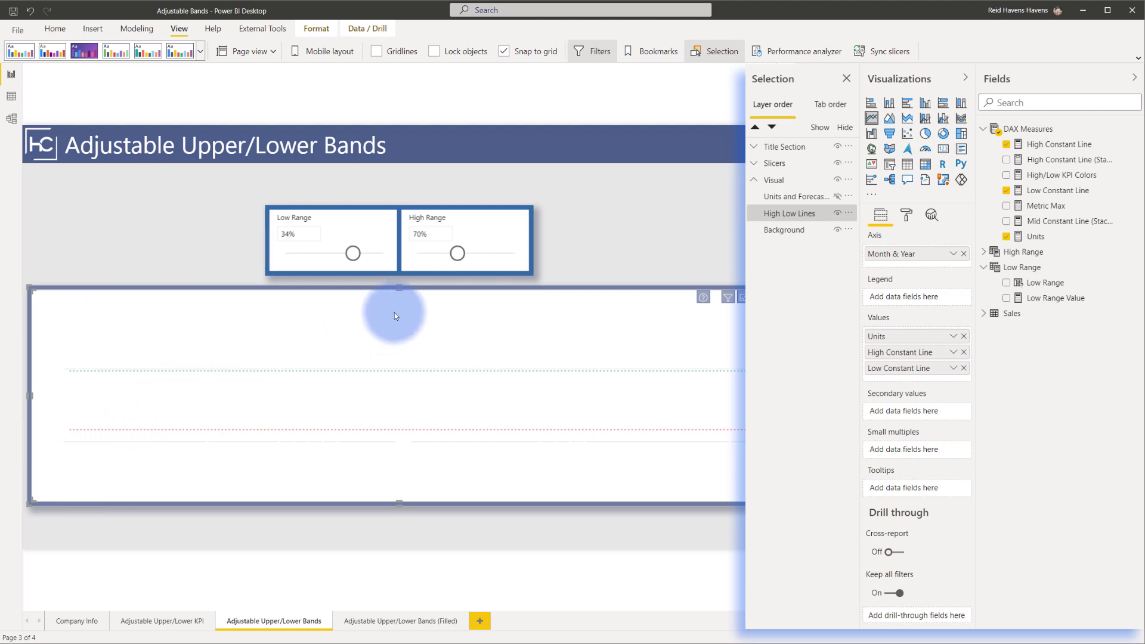
{"action": "left_click", "coordinate": [837, 197]}
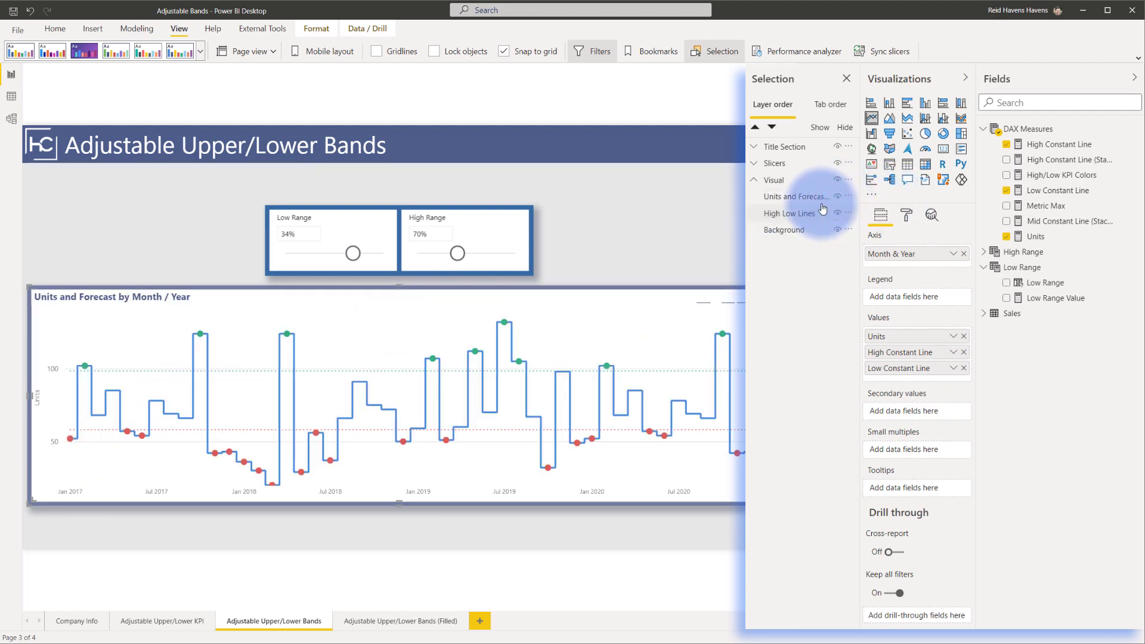
{"action": "left_click", "coordinate": [782, 213]}
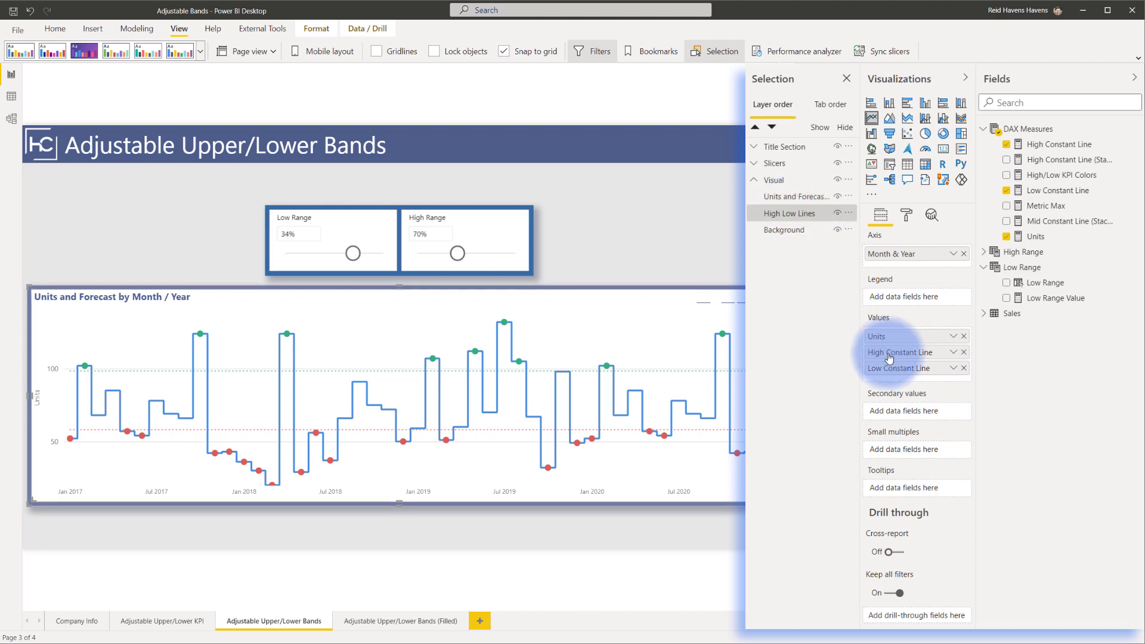
{"action": "left_click", "coordinate": [784, 196]}
{"action": "mouse_move", "coordinate": [1037, 144]}
{"action": "left_mouse_down"}
{"action": "mouse_move", "coordinate": [986, 304]}
{"action": "mouse_move", "coordinate": [893, 341]}
{"action": "left_mouse_up"}
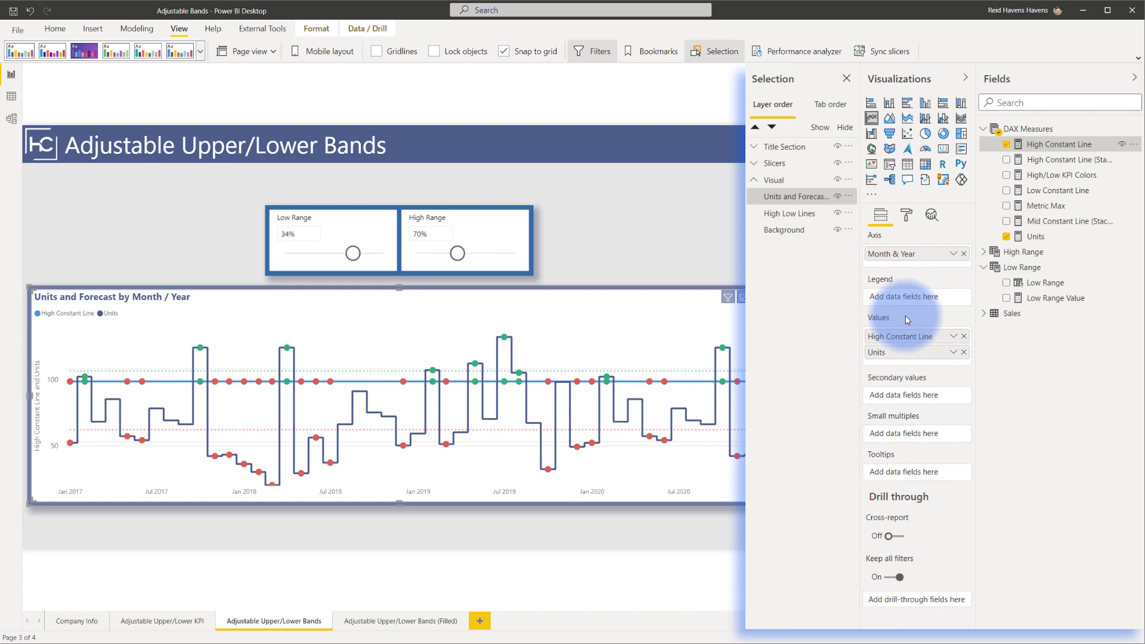
{"action": "left_click", "coordinate": [963, 337]}
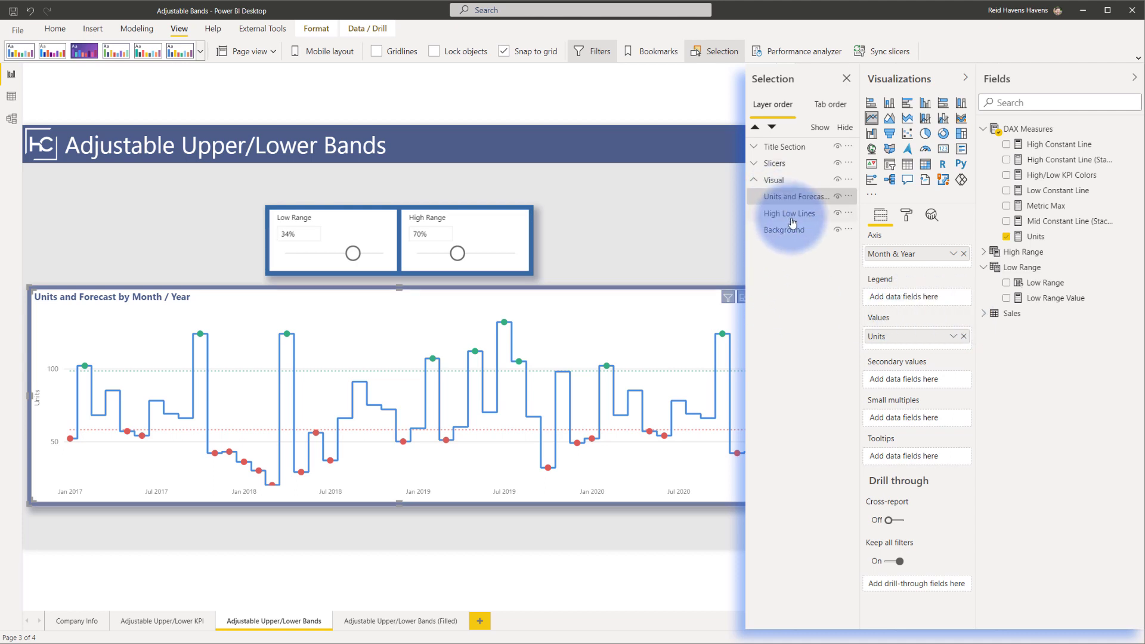
- Select the Units and Forecast chart, view it in Focus mode, then return to the report
{"action": "left_click", "coordinate": [907, 218]}
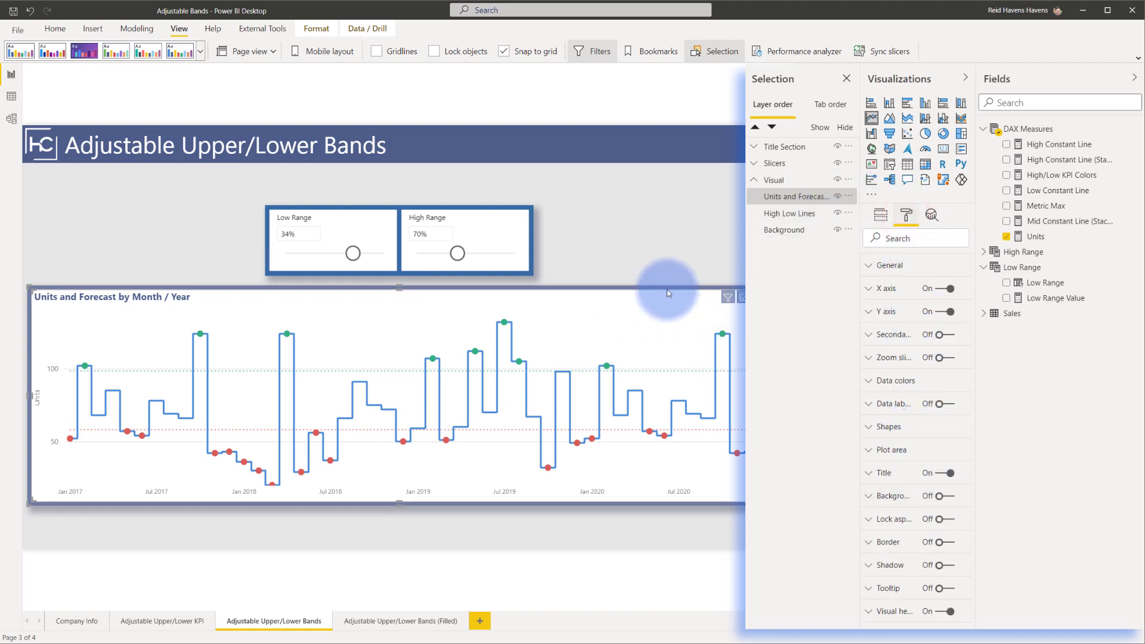
{"action": "left_click", "coordinate": [241, 297]}
{"action": "mouse_move", "coordinate": [241, 297]}
{"action": "left_mouse_down"}
{"action": "mouse_move", "coordinate": [225, 294]}
{"action": "mouse_move", "coordinate": [224, 244]}
{"action": "mouse_move", "coordinate": [234, 263]}
{"action": "mouse_move", "coordinate": [224, 295]}
{"action": "left_mouse_up"}
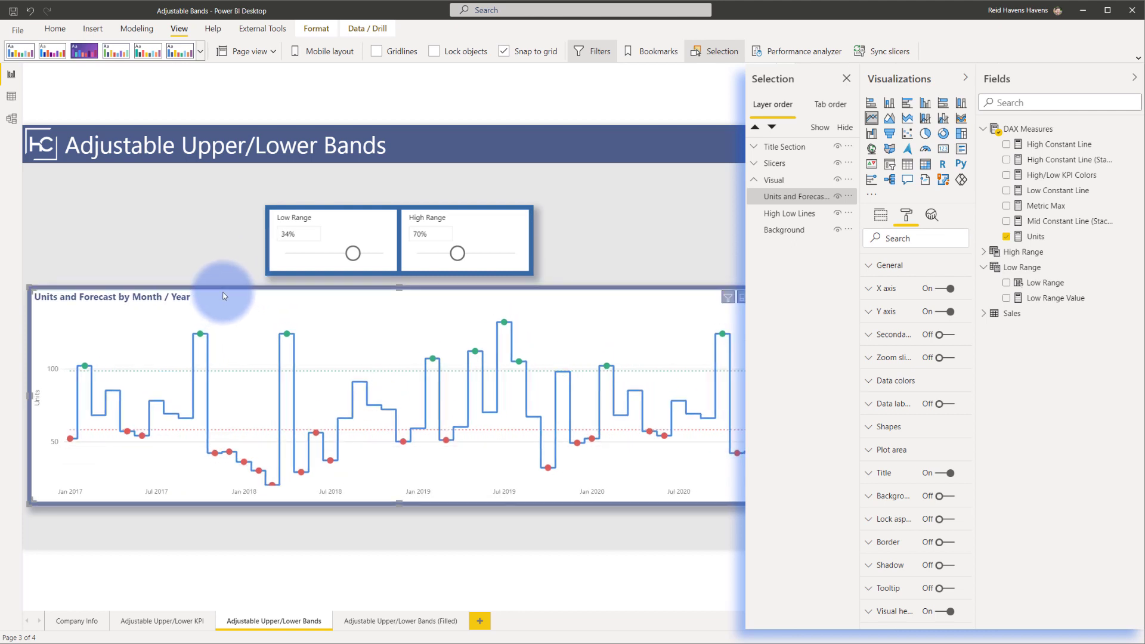
{"action": "left_click", "coordinate": [742, 300]}
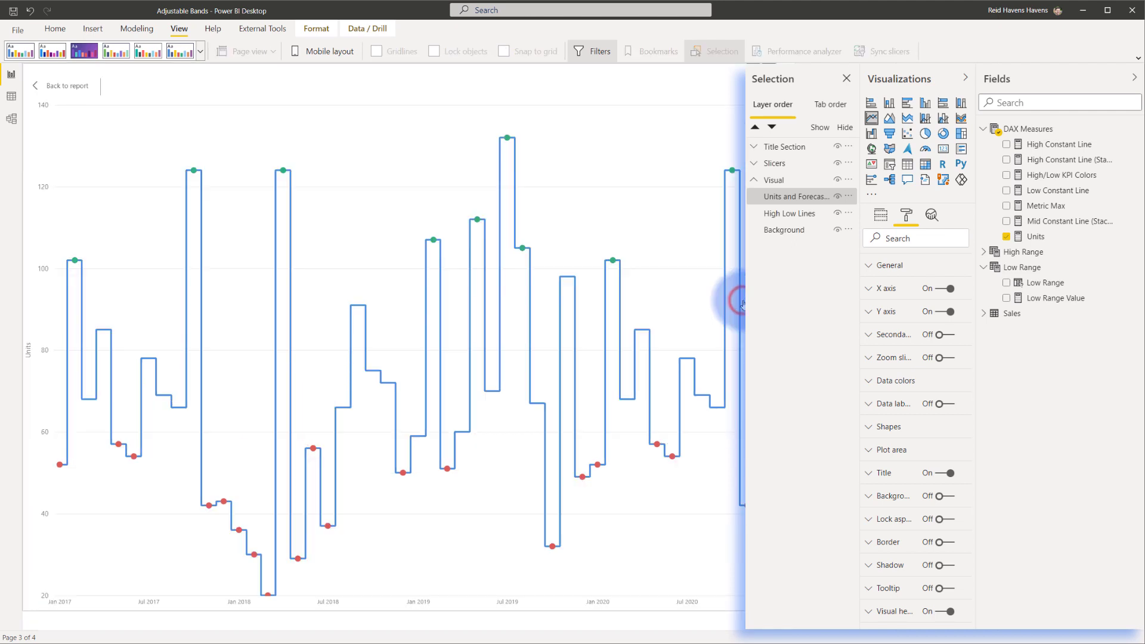
{"action": "left_click", "coordinate": [72, 90]}
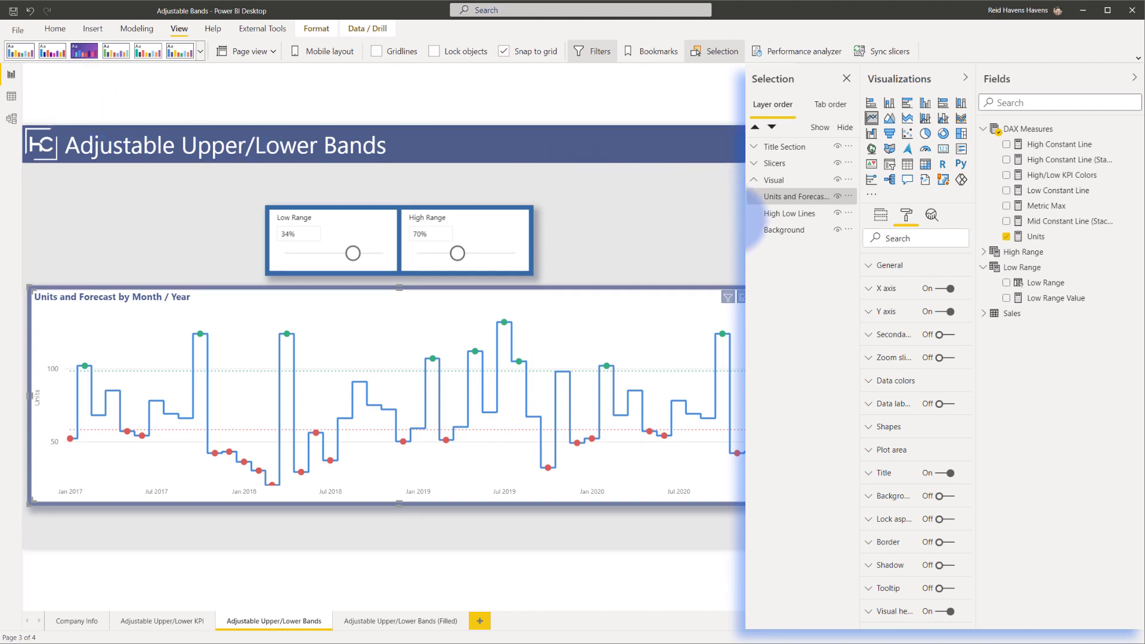
- Hide the Units and Forecast chart, then review the full High Constant Line and Low Constant Line DAX formulas
{"action": "left_click", "coordinate": [838, 198]}
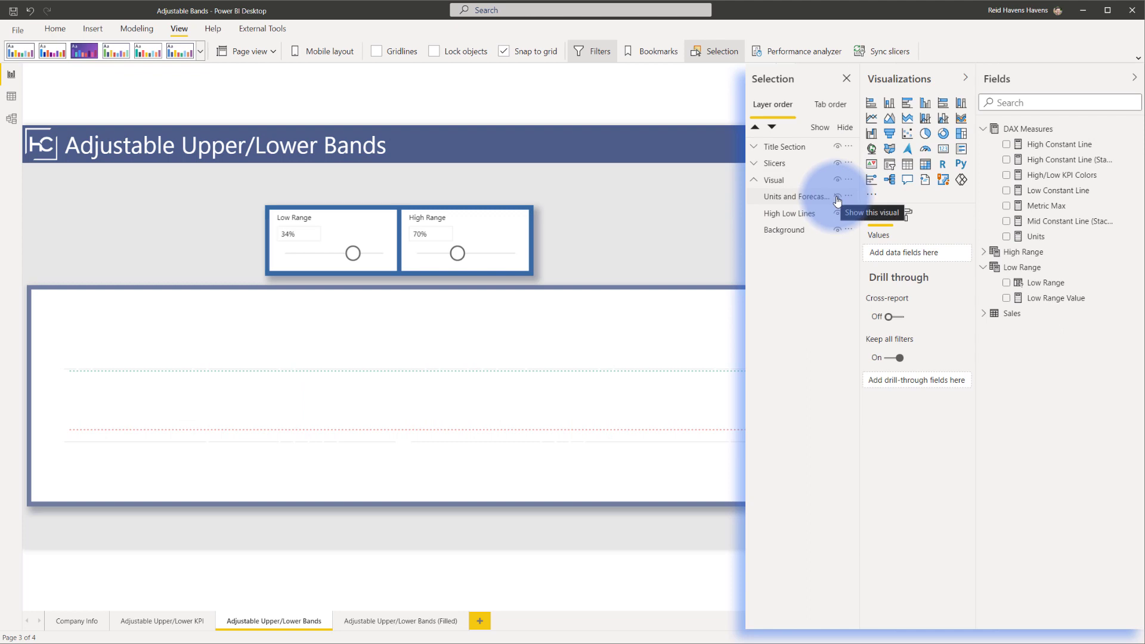
{"action": "left_click", "coordinate": [785, 219]}
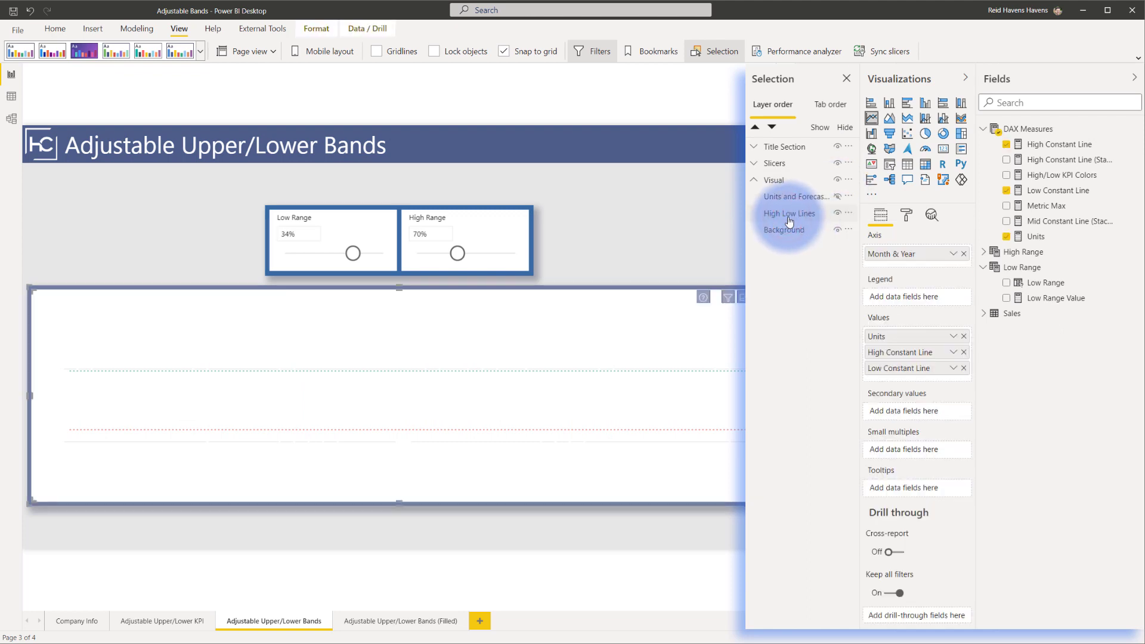
{"action": "left_click", "coordinate": [1045, 147]}
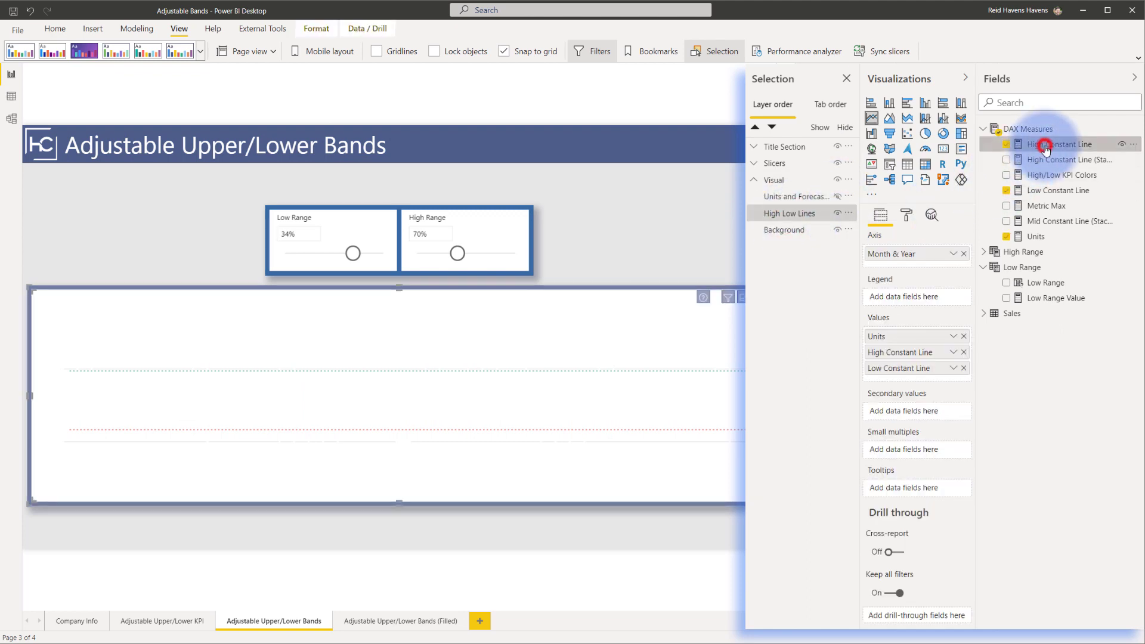
{"action": "left_click", "coordinate": [738, 75]}
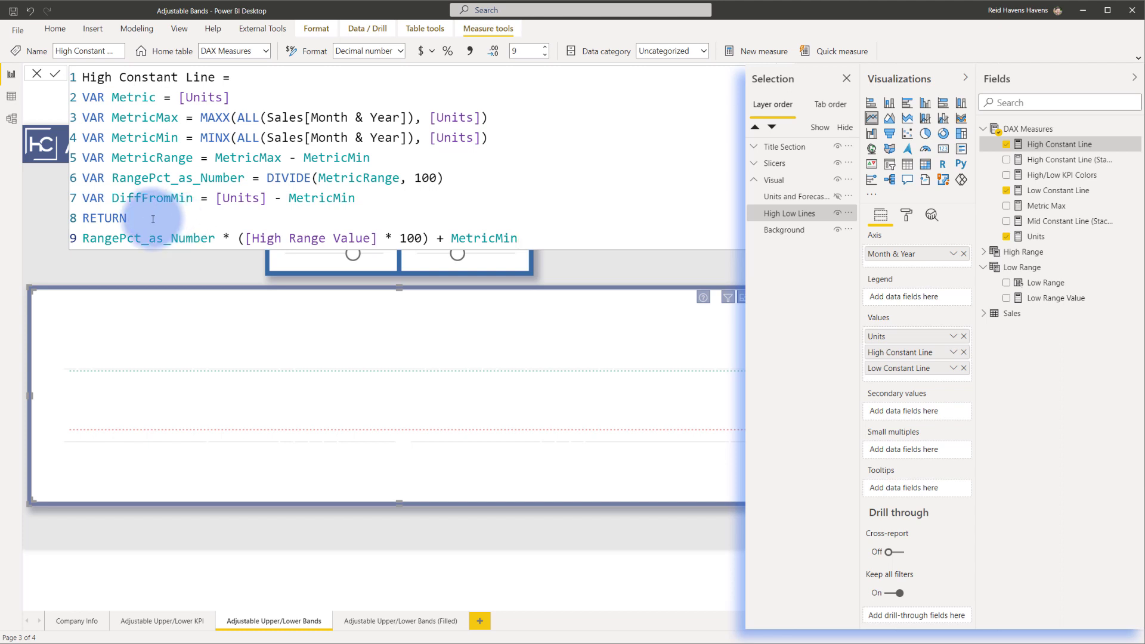
{"action": "double_click", "coordinate": [111, 238]}
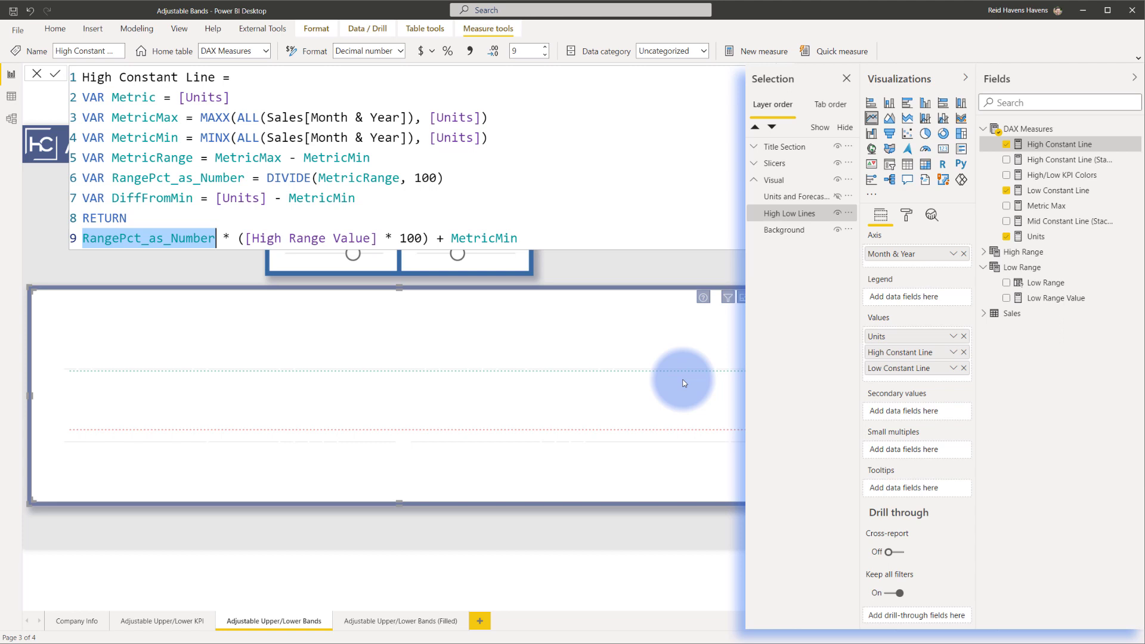
{"action": "left_click", "coordinate": [1044, 191]}
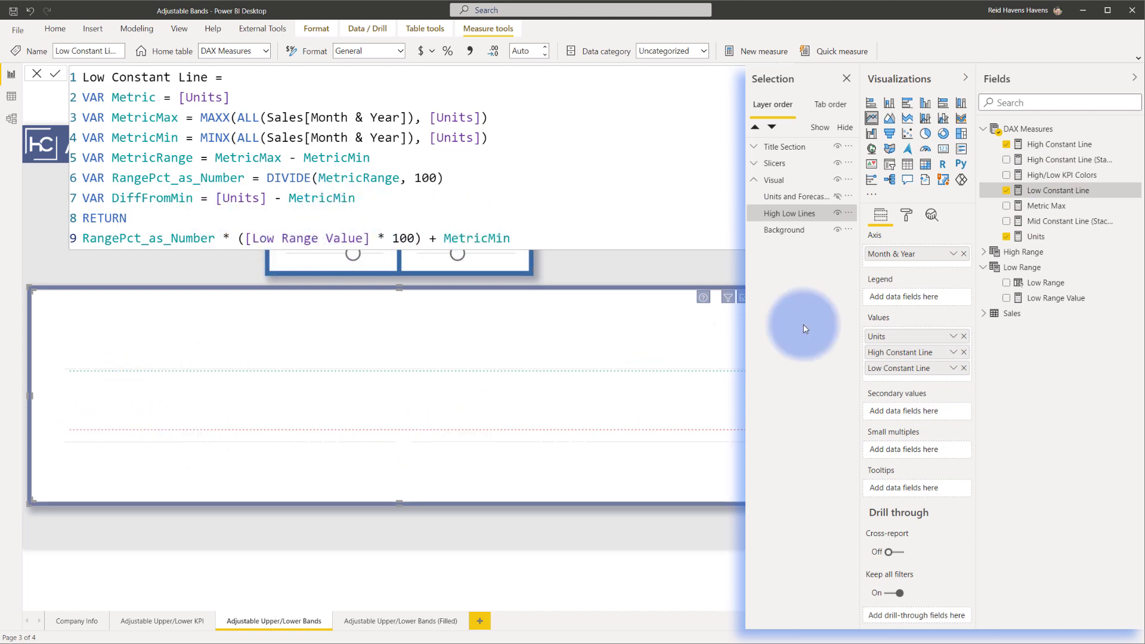
- Try black for the lines visual's X axis label colour, then set it back to white
{"action": "left_click", "coordinate": [909, 217]}
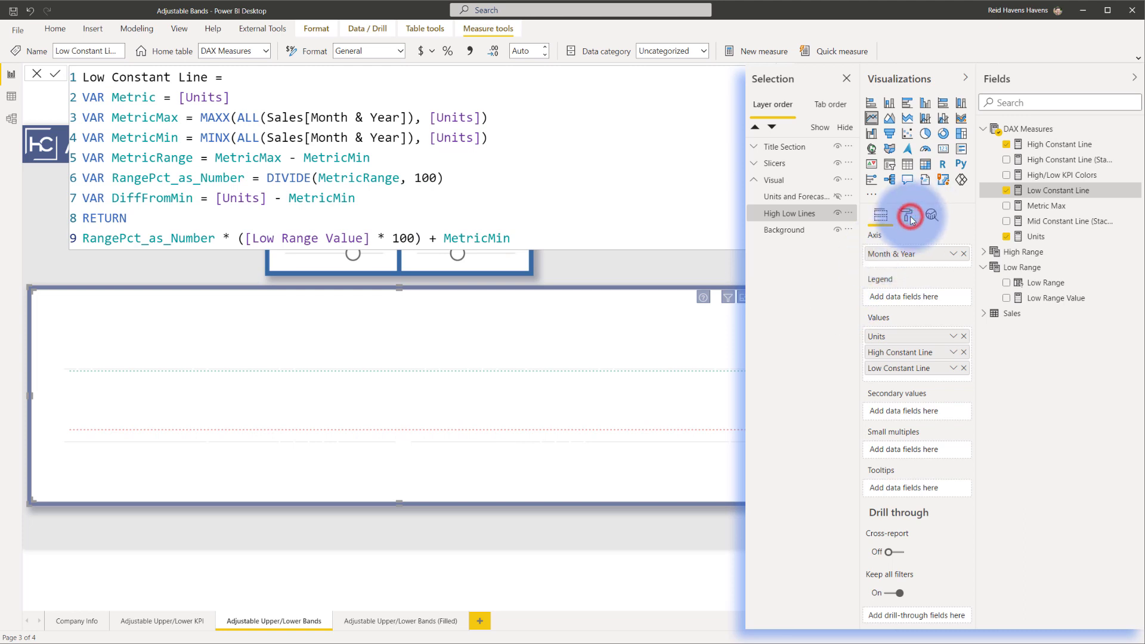
{"action": "left_click", "coordinate": [888, 315]}
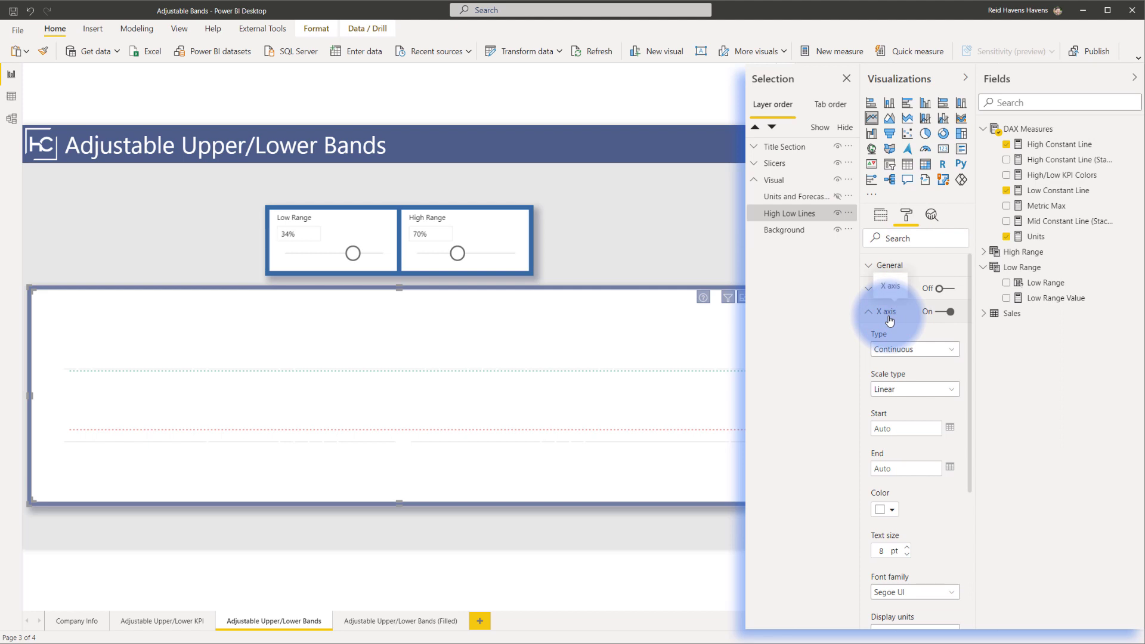
{"action": "left_click", "coordinate": [880, 512]}
{"action": "left_click", "coordinate": [746, 308]}
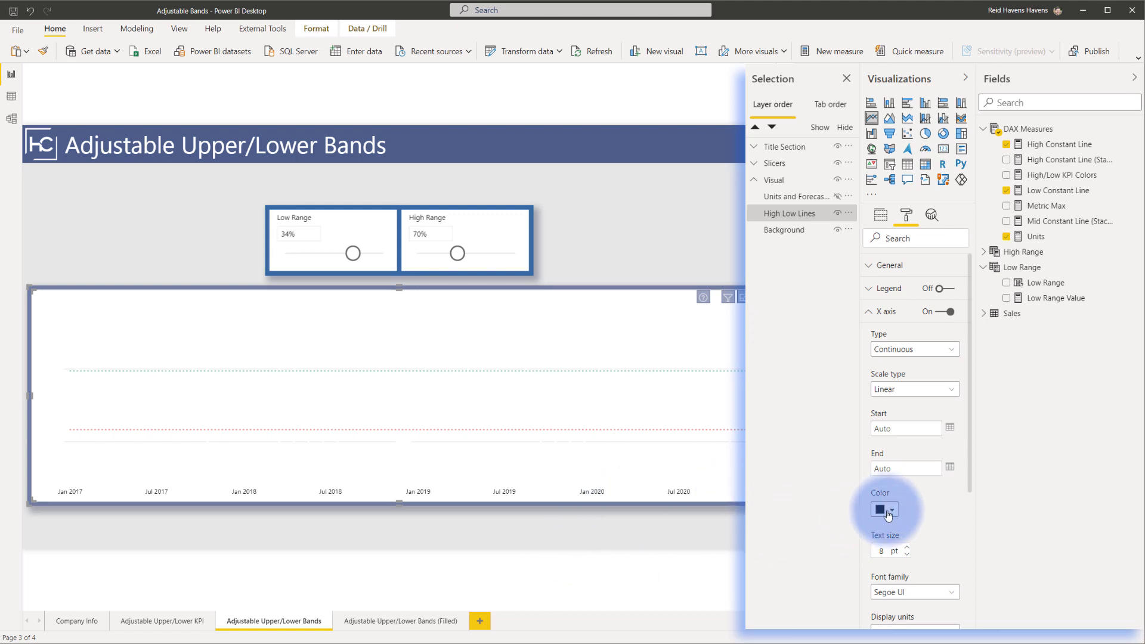
{"action": "left_click", "coordinate": [889, 510]}
{"action": "left_click", "coordinate": [754, 315]}
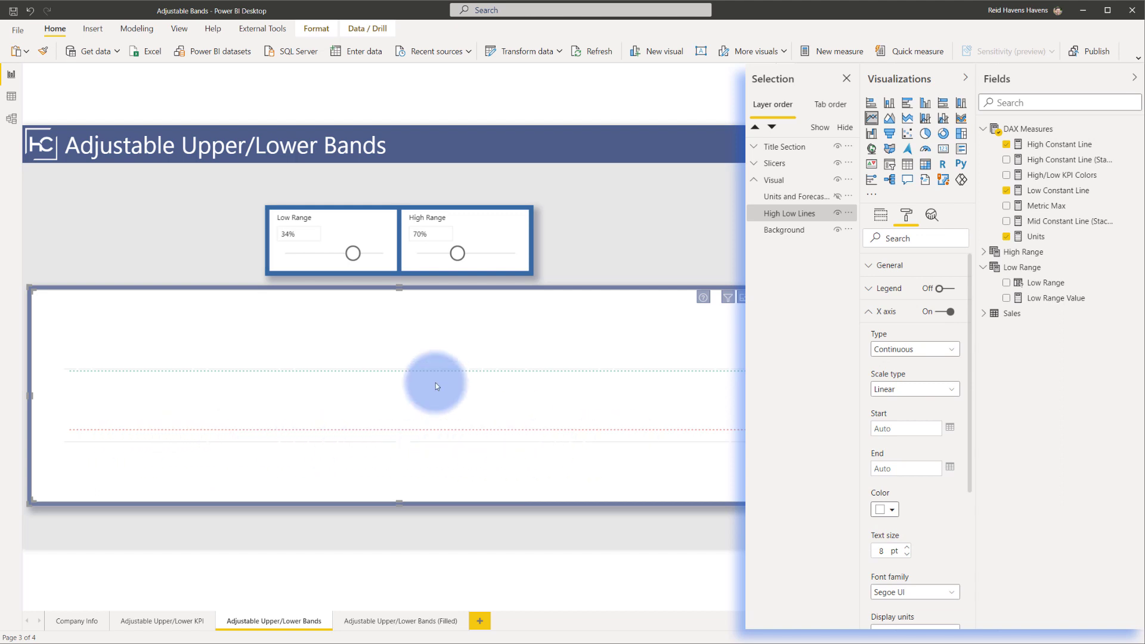
{"action": "left_click", "coordinate": [899, 313]}
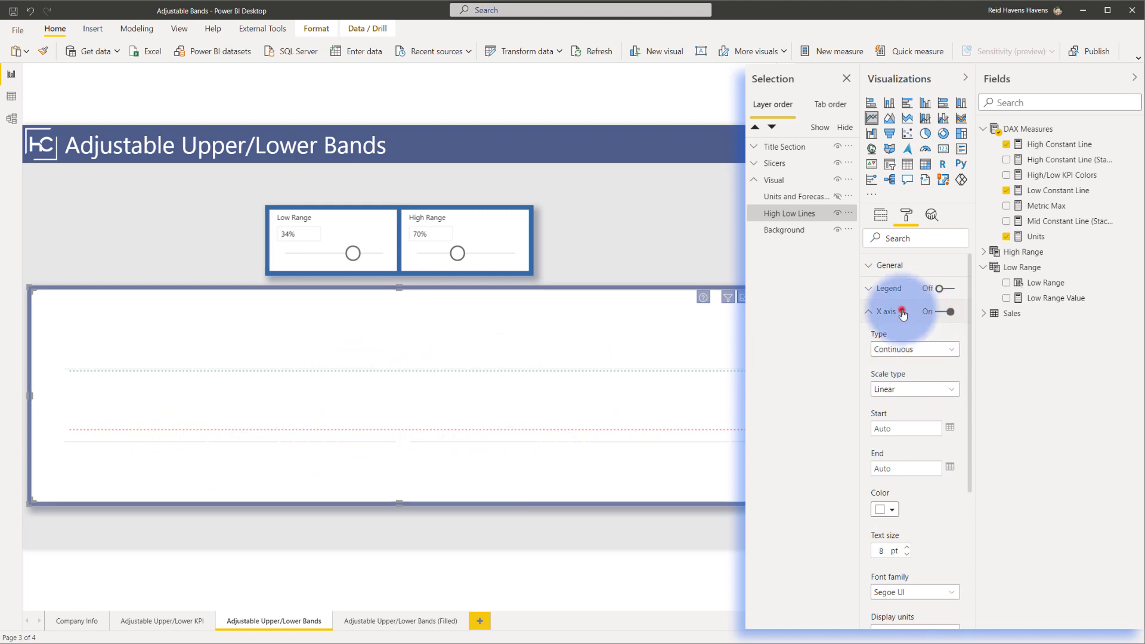
- Turn on per-series Shapes customization and select the High Constant Line series to style
{"action": "left_click", "coordinate": [896, 401]}
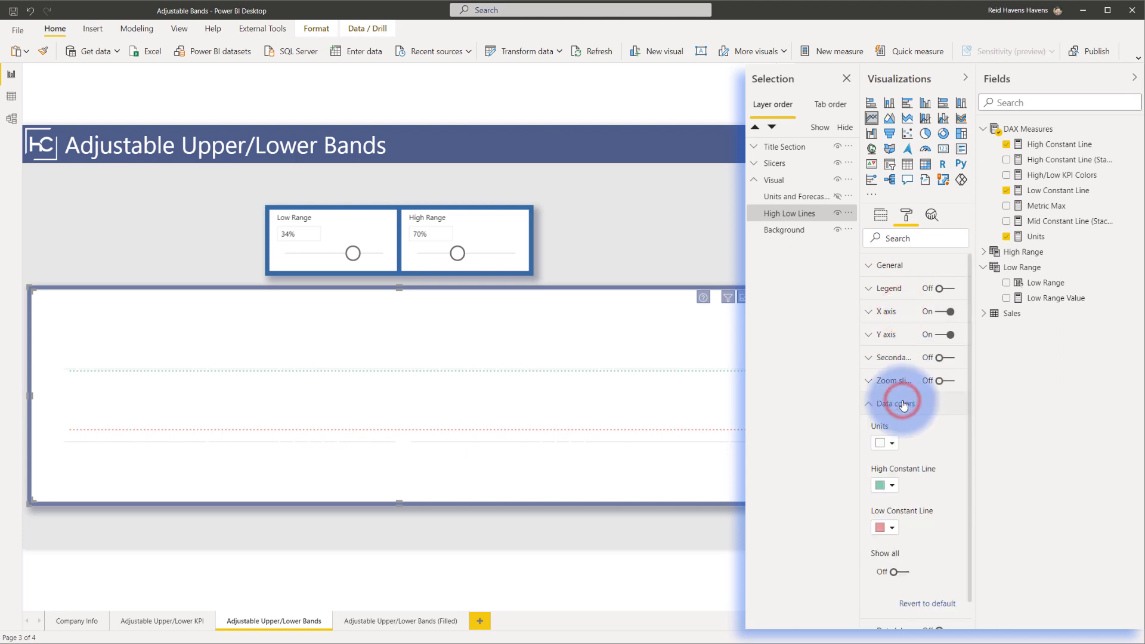
{"action": "left_click", "coordinate": [896, 403]}
{"action": "left_click", "coordinate": [888, 450]}
{"action": "scroll", "coordinate": [894, 442], "scroll_direction": "down", "scroll_amount": 3}
{"action": "left_click", "coordinate": [895, 569]}
{"action": "scroll", "coordinate": [897, 536], "scroll_direction": "down", "scroll_amount": 3}
{"action": "left_click", "coordinate": [914, 413]}
{"action": "left_click", "coordinate": [905, 446]}
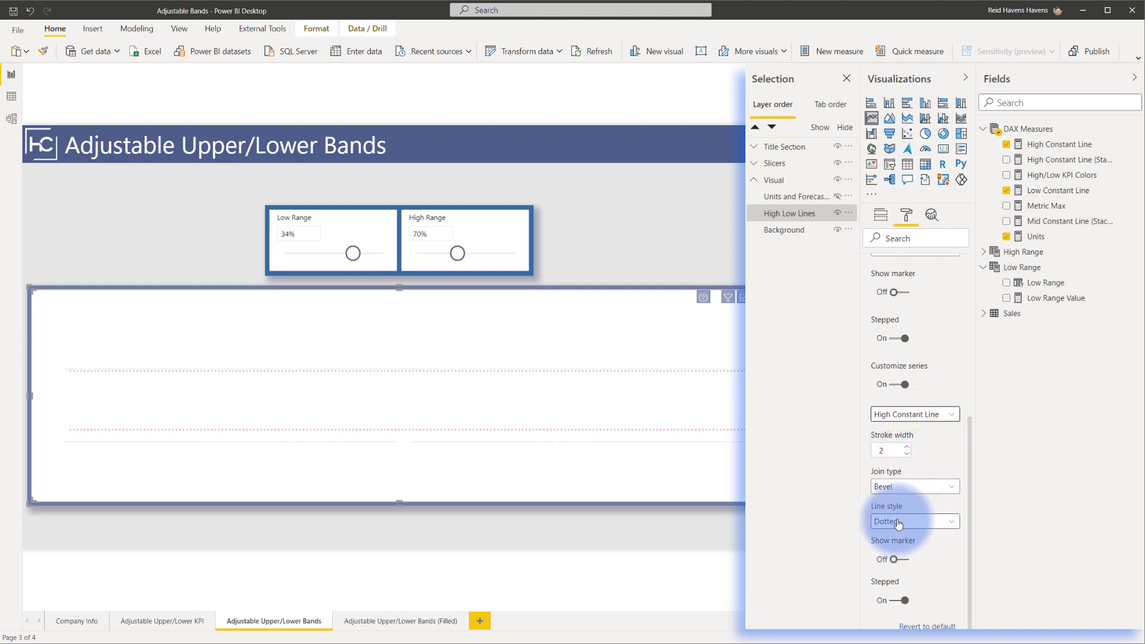
- Unhide the Units and Forecast chart and deselect the visual so it renders
{"action": "left_click", "coordinate": [837, 199]}
{"action": "left_click", "coordinate": [837, 197]}
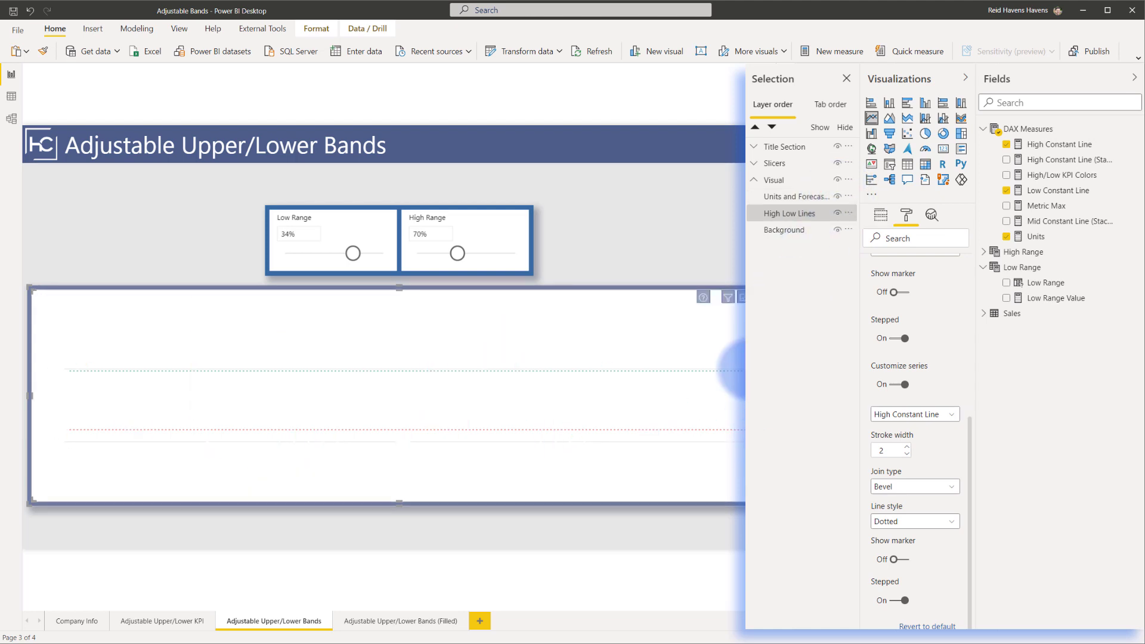
{"action": "left_click", "coordinate": [716, 216]}
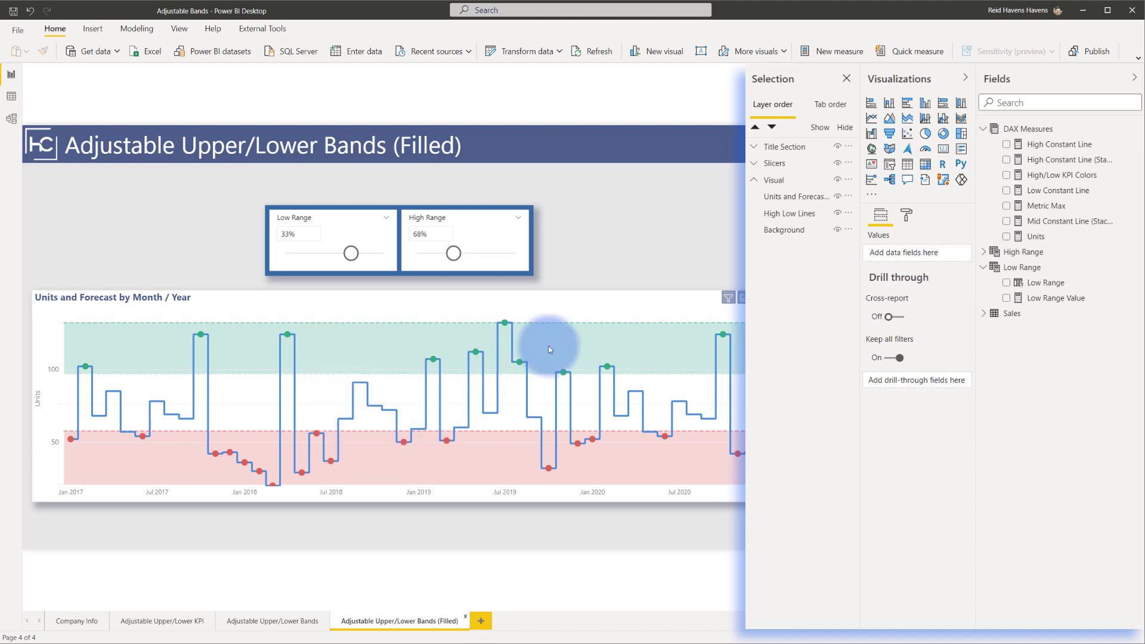
- Hide the Units and Forecast chart on the Filled page and select the High Low Lines band visual
{"action": "left_click", "coordinate": [552, 296]}
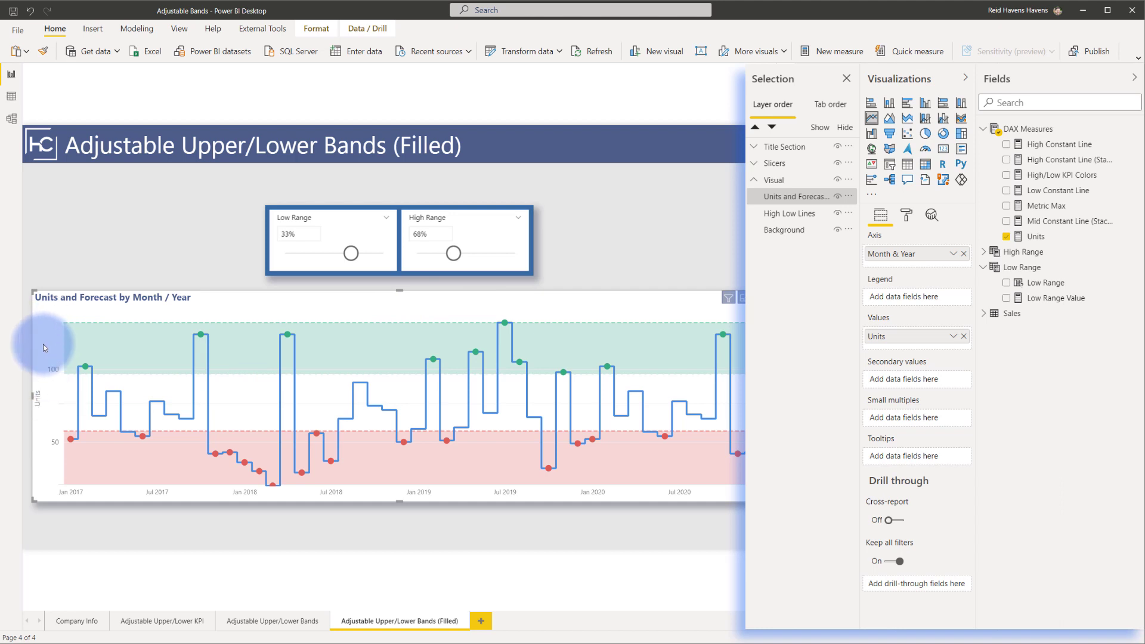
{"action": "left_click", "coordinate": [838, 197]}
{"action": "left_click", "coordinate": [802, 213]}
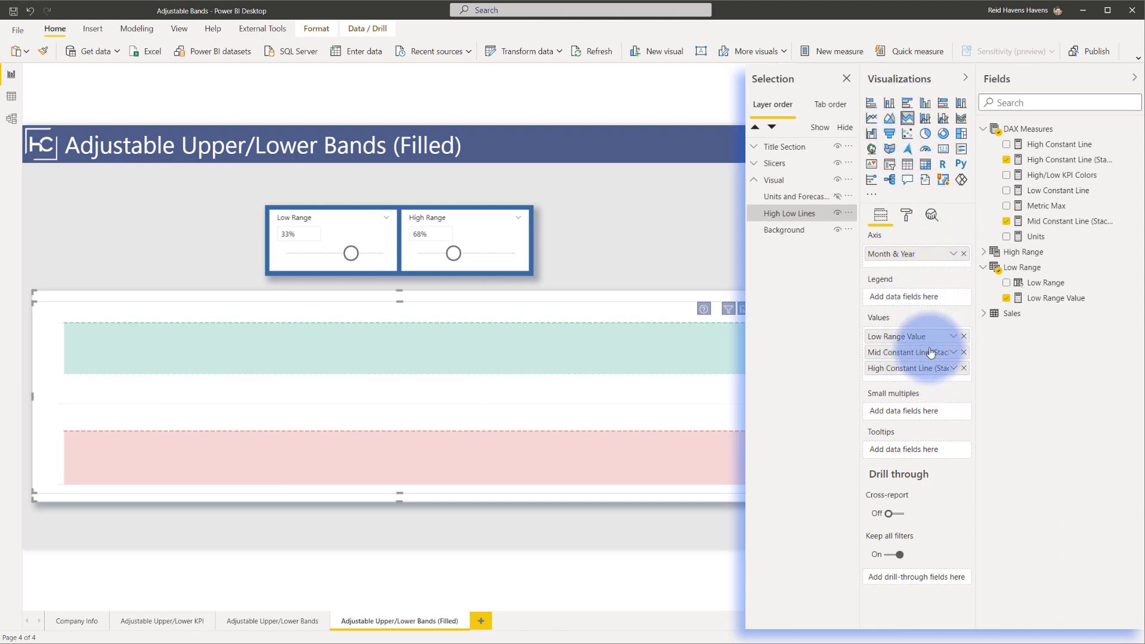
- View the Low Range Value formula, then Mid Constant Line (Stacked): [High Range Value] - [Low Range Value]
{"action": "left_click", "coordinate": [1038, 298]}
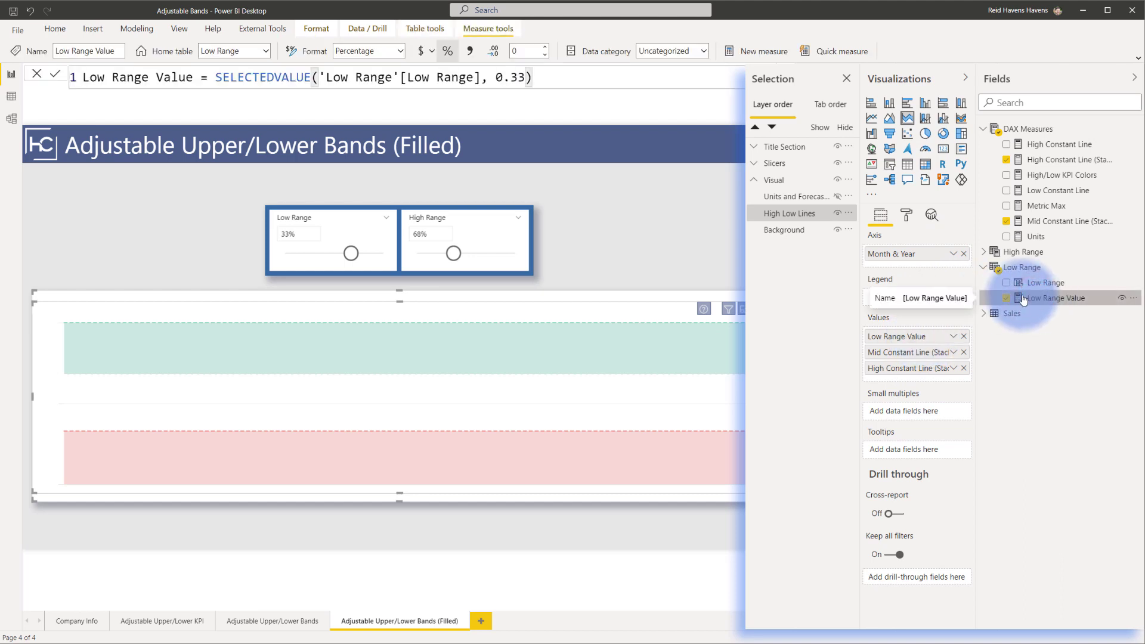
{"action": "left_click", "coordinate": [1068, 221]}
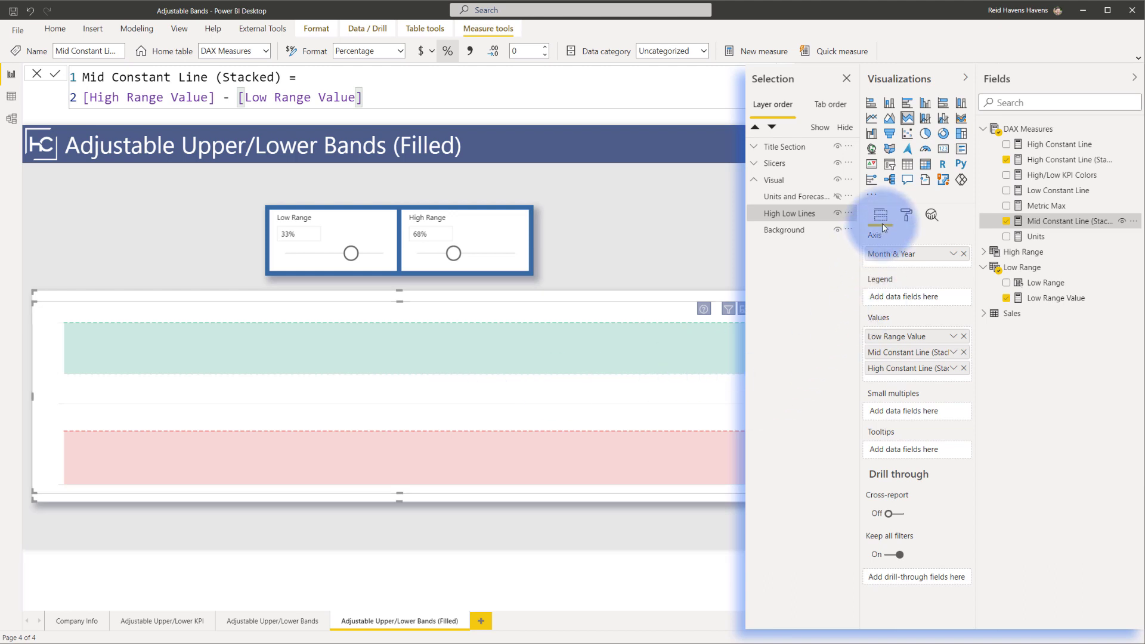
- Confirm the band visual's Y axis runs from 0 to 1, then unhide the Units and Forecast chart
{"action": "left_click", "coordinate": [906, 215]}
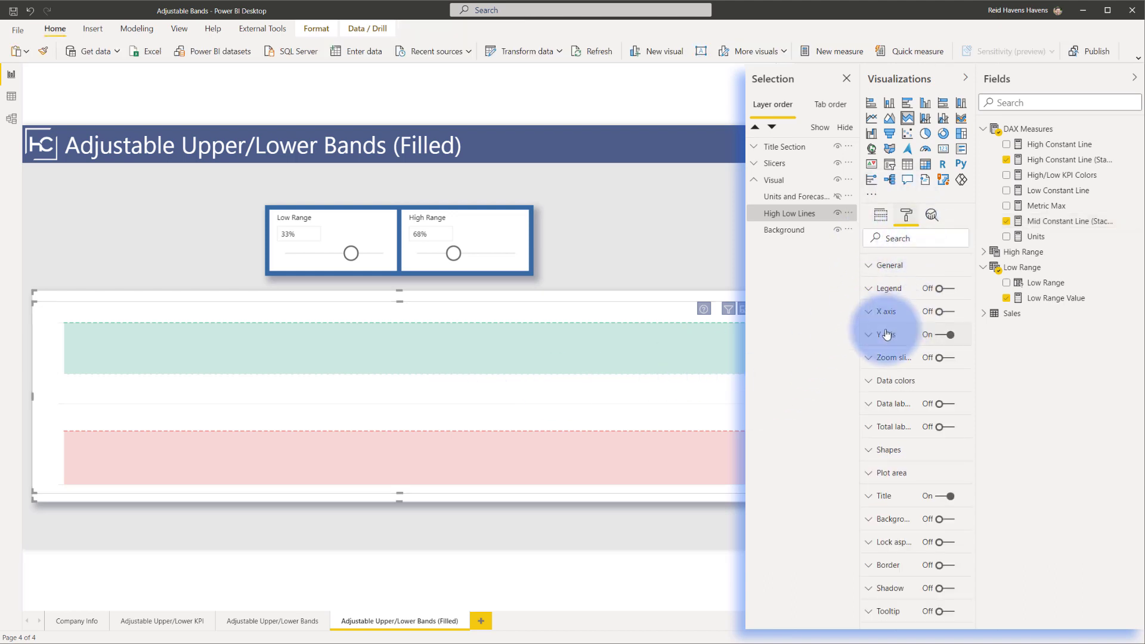
{"action": "left_click", "coordinate": [886, 332]}
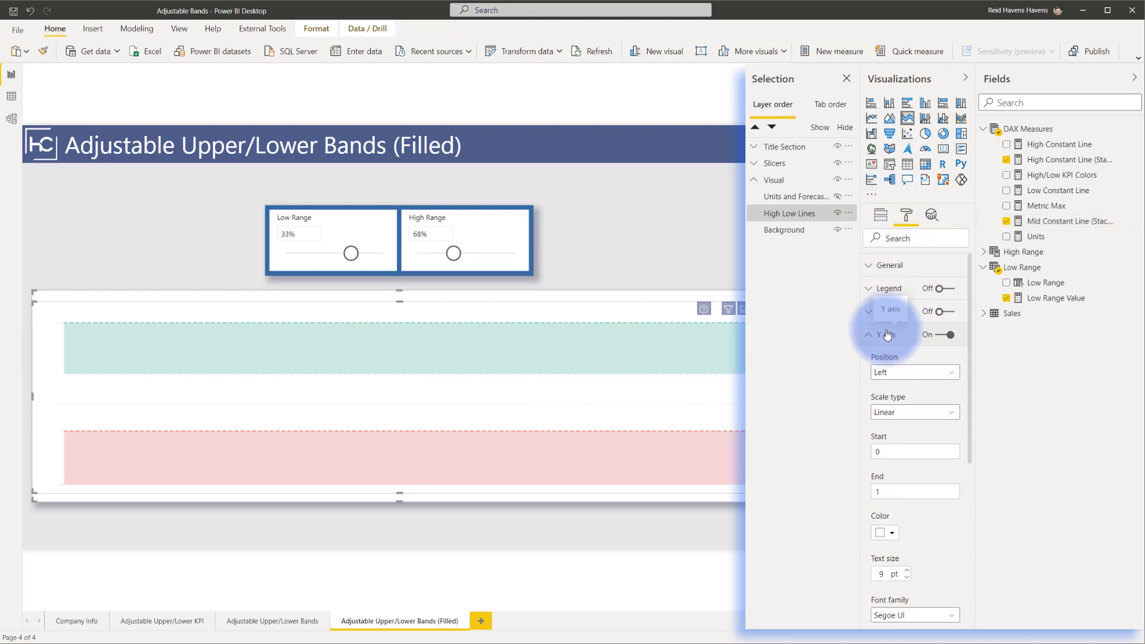
{"action": "left_click", "coordinate": [893, 490]}
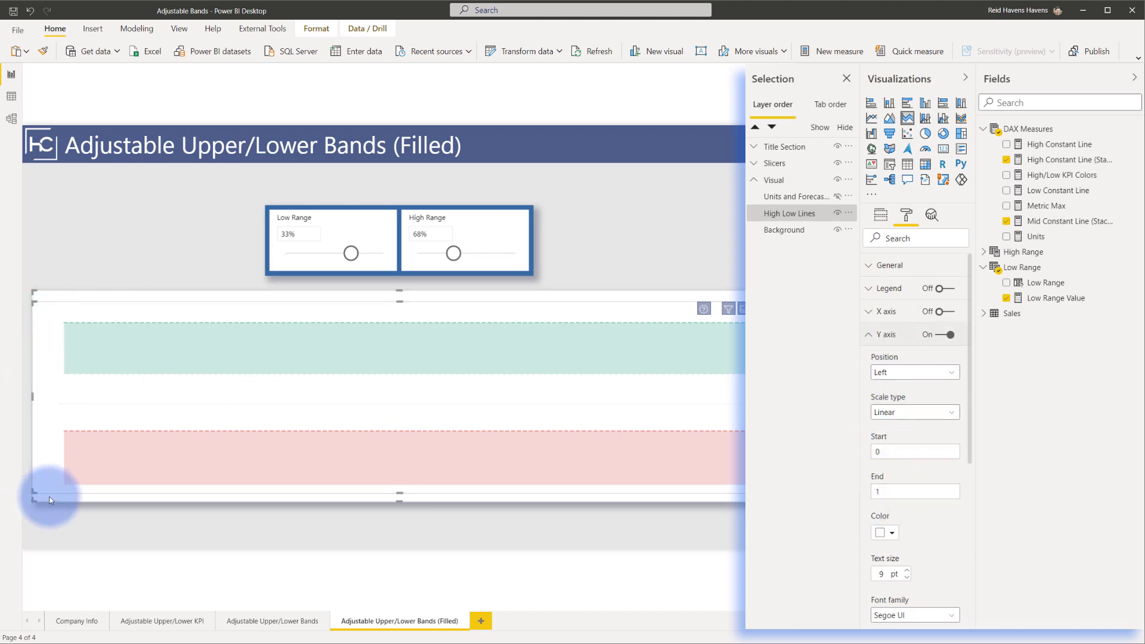
{"action": "left_click", "coordinate": [837, 198]}
{"action": "left_click", "coordinate": [710, 244]}
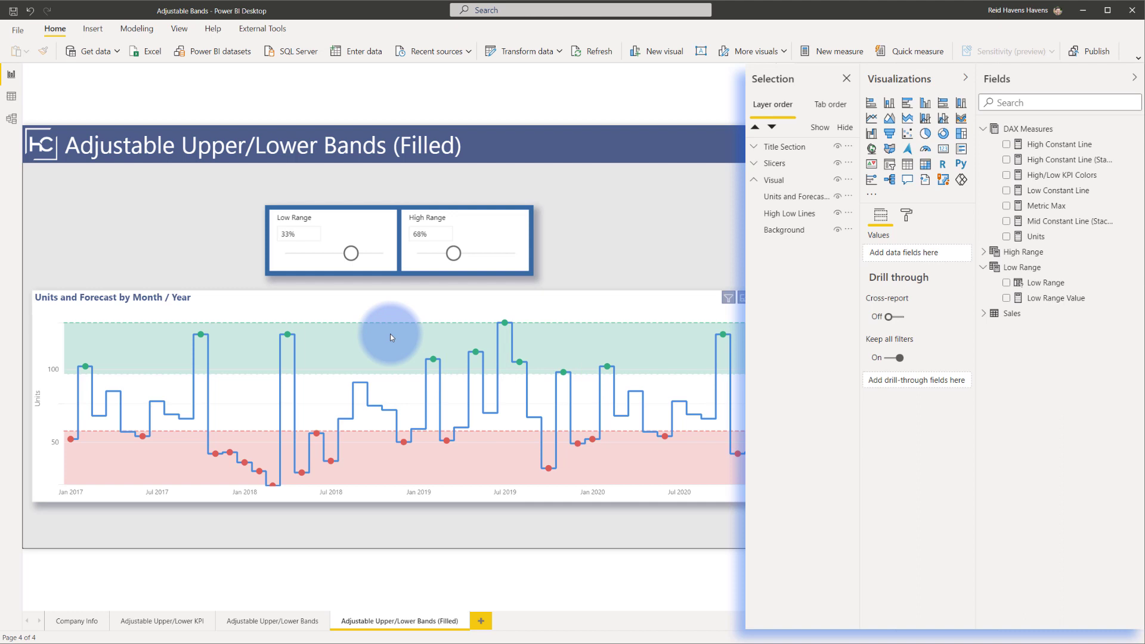
- Drag the Low Range slicer up to 34%
{"action": "left_click", "coordinate": [350, 257]}
{"action": "left_click_drag", "start_coordinate": [351, 260], "coordinate": [354, 257]}
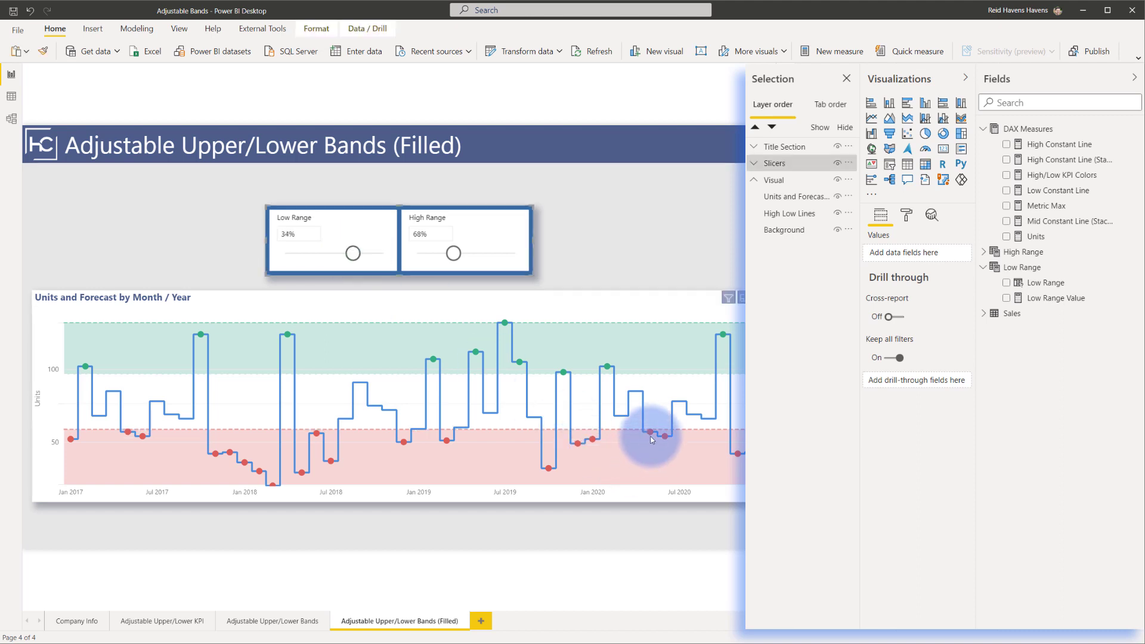